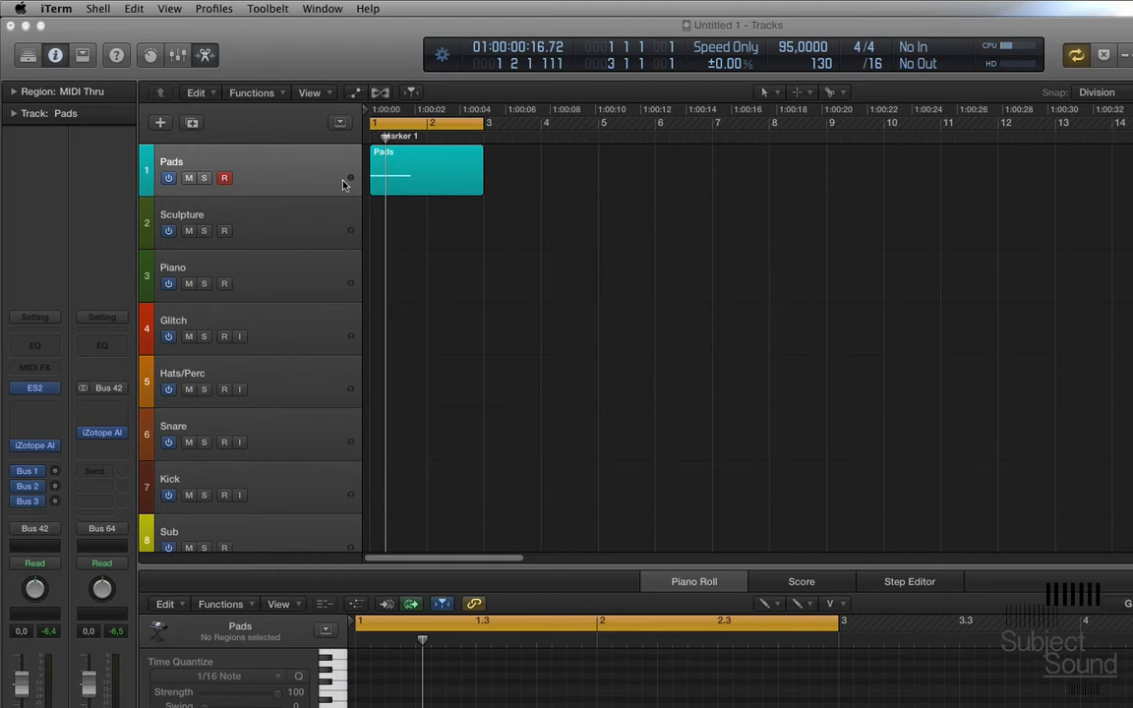
Open the MIDI Environment window, enlarge it and reposition it to show the whole patch.
{"action": "left_click", "coordinate": [343, 184]}
{"action": "left_click", "coordinate": [420, 7]}
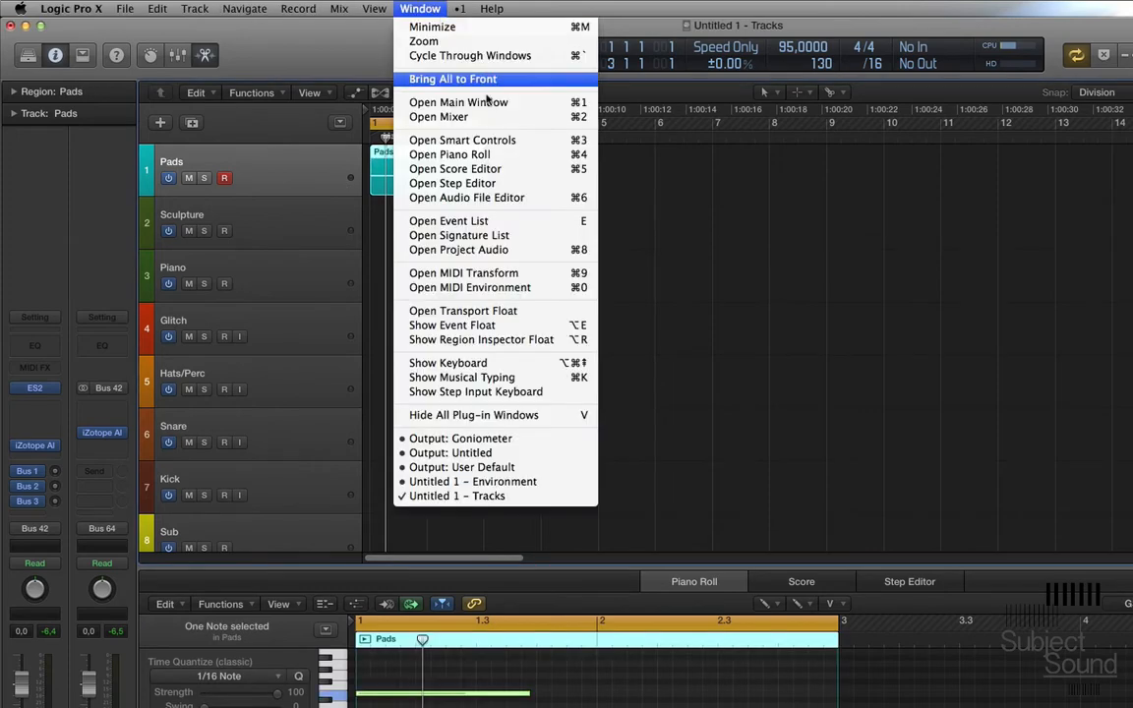
{"action": "left_click", "coordinate": [492, 287]}
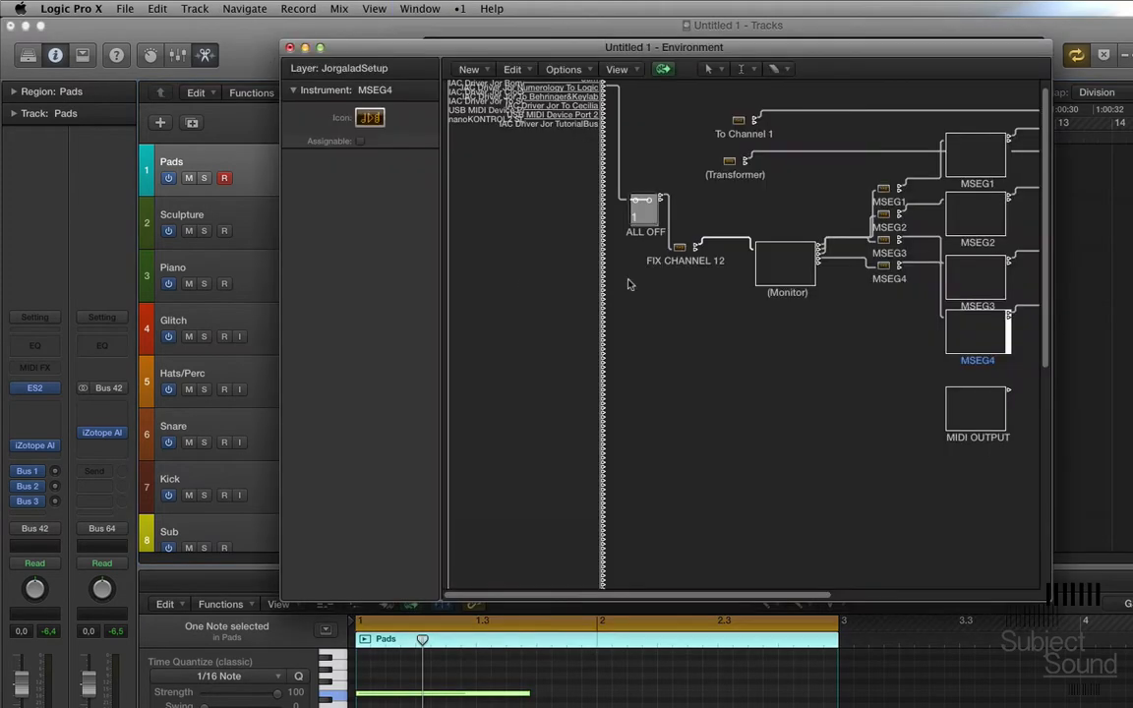
{"action": "left_click_drag", "start_coordinate": [1052, 601], "coordinate": [1132, 707]}
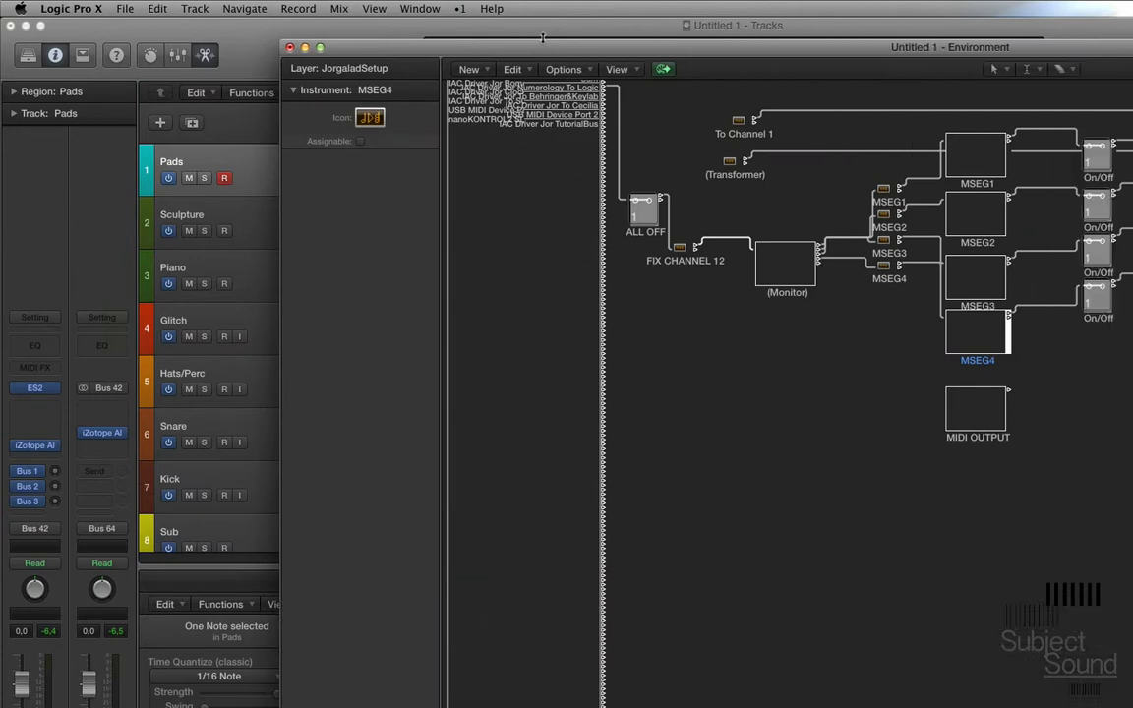
{"action": "left_click_drag", "start_coordinate": [488, 38], "coordinate": [472, 14]}
View the Click & Ports layer of the Environment and return to the JorgaladSetup layer.
{"action": "left_click", "coordinate": [389, 45]}
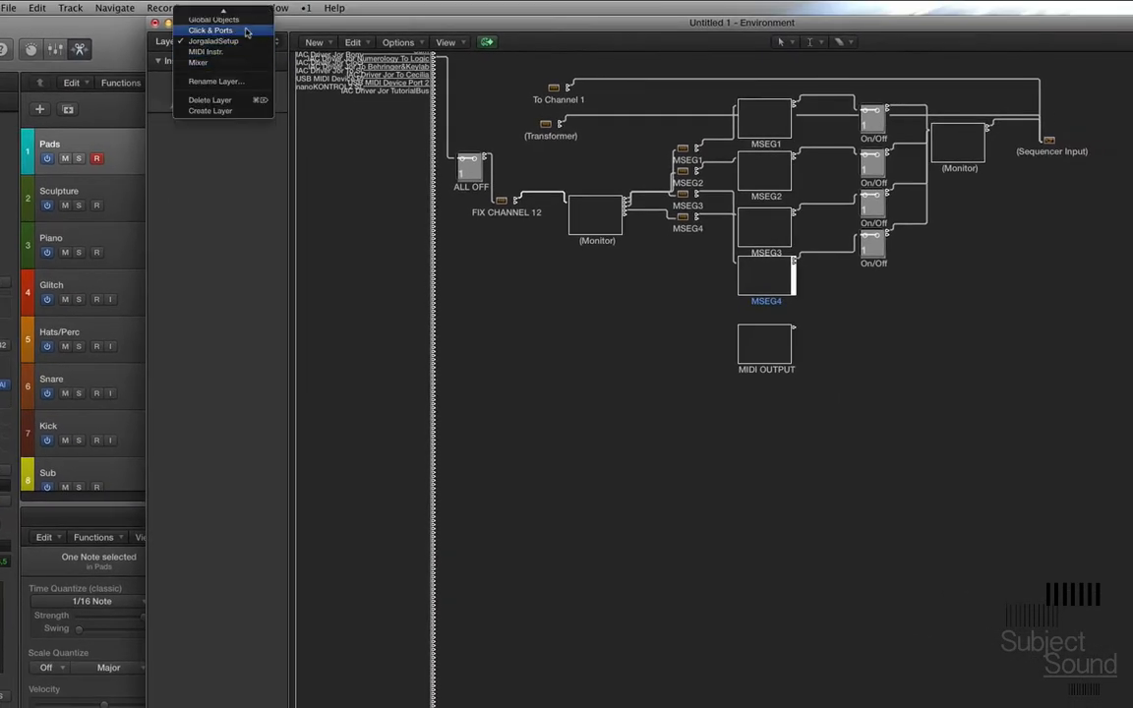
{"action": "left_click", "coordinate": [246, 32]}
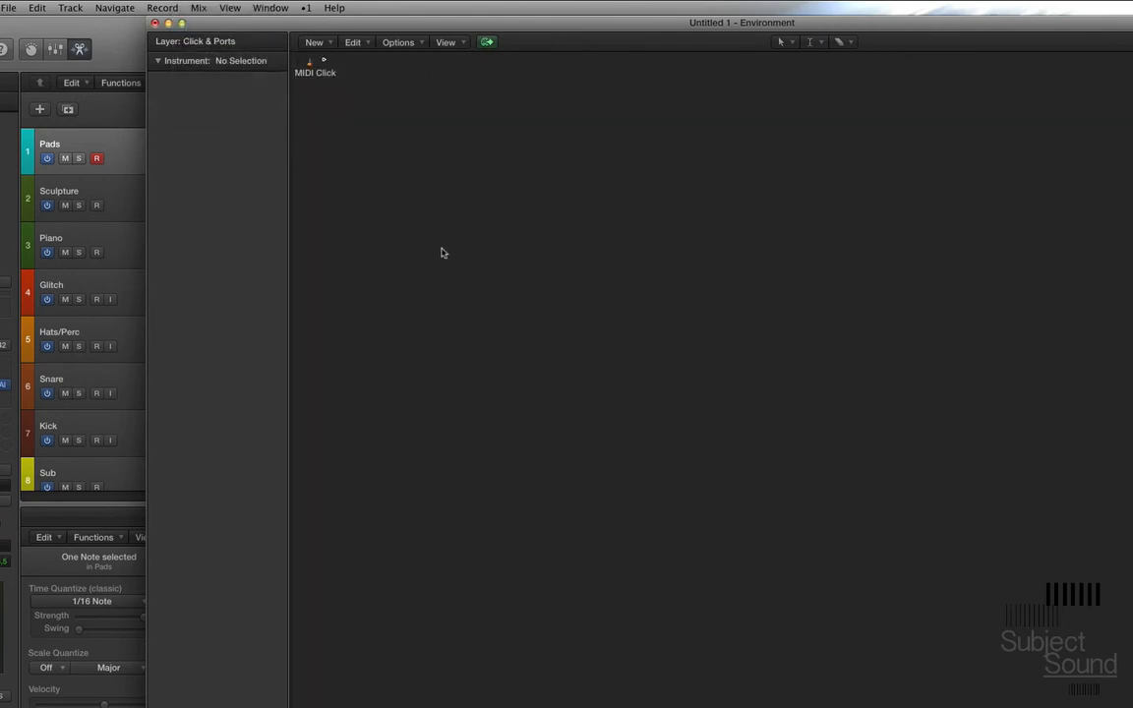
{"action": "left_click", "coordinate": [276, 42]}
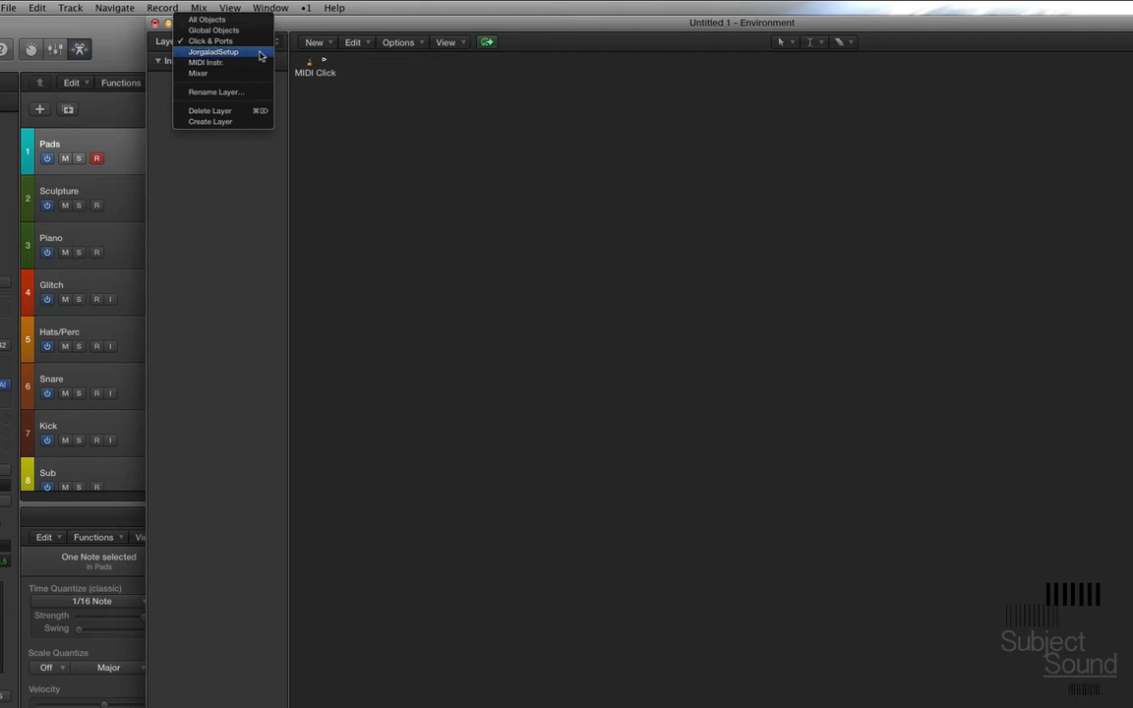
{"action": "left_click", "coordinate": [261, 55]}
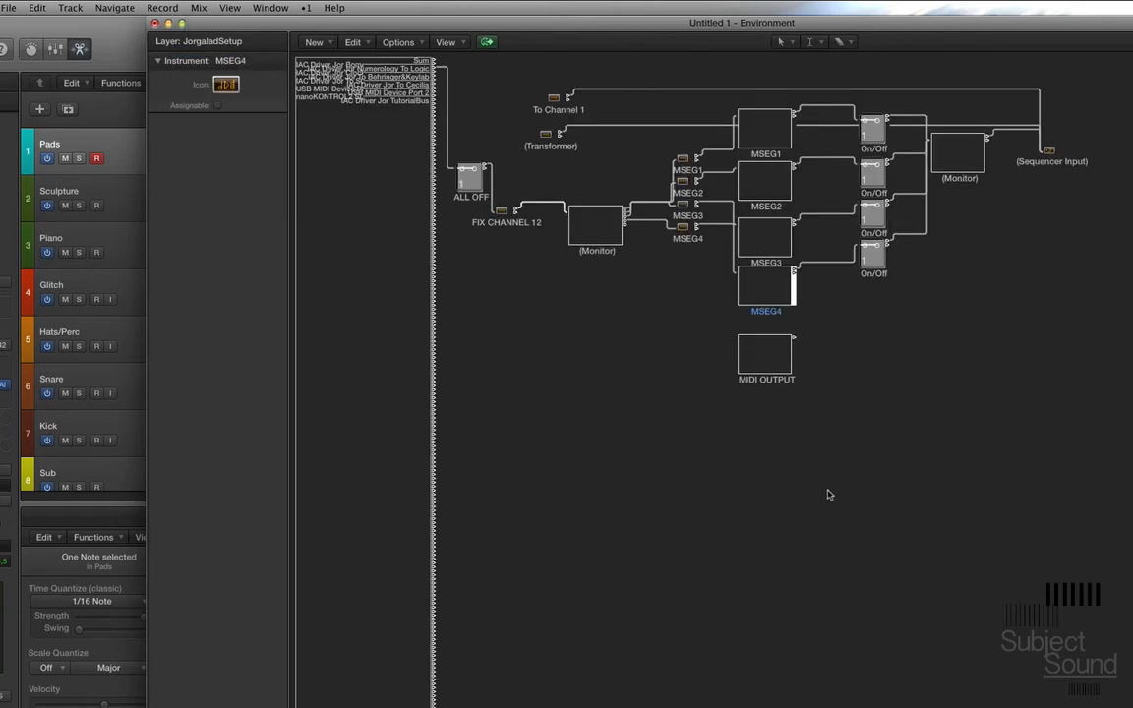
Move all patch objects except the Sequencer Input lower in the layer as one group.
{"action": "left_click", "coordinate": [859, 506]}
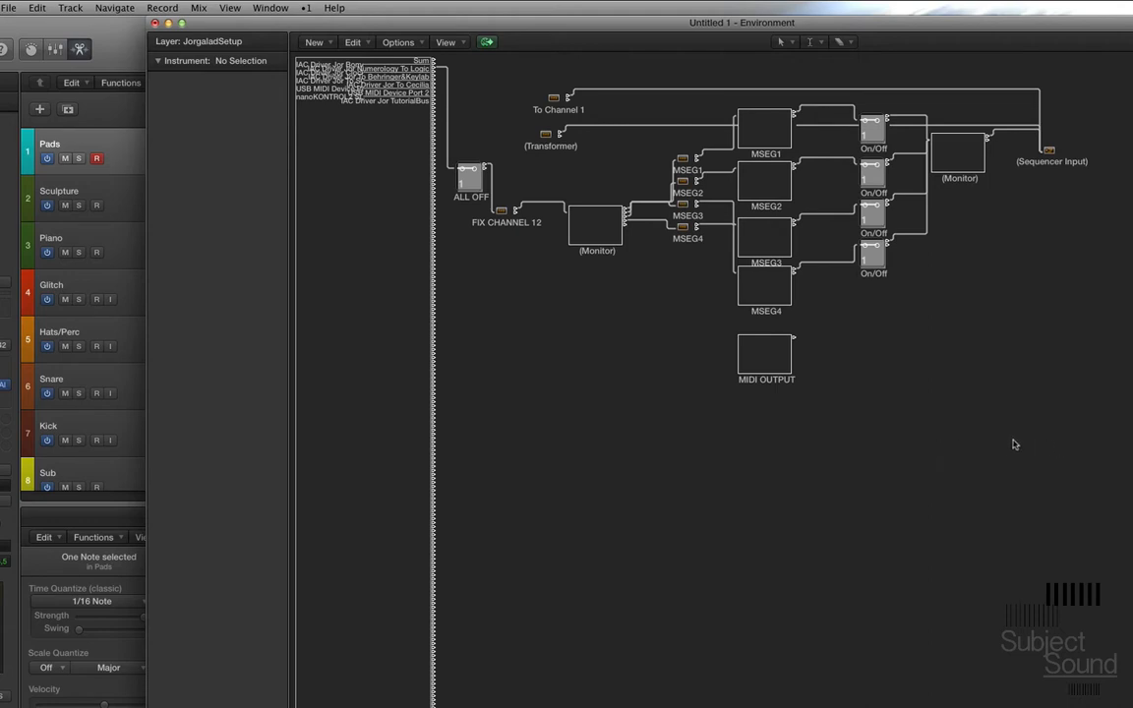
{"action": "left_click_drag", "start_coordinate": [1014, 445], "coordinate": [471, 136]}
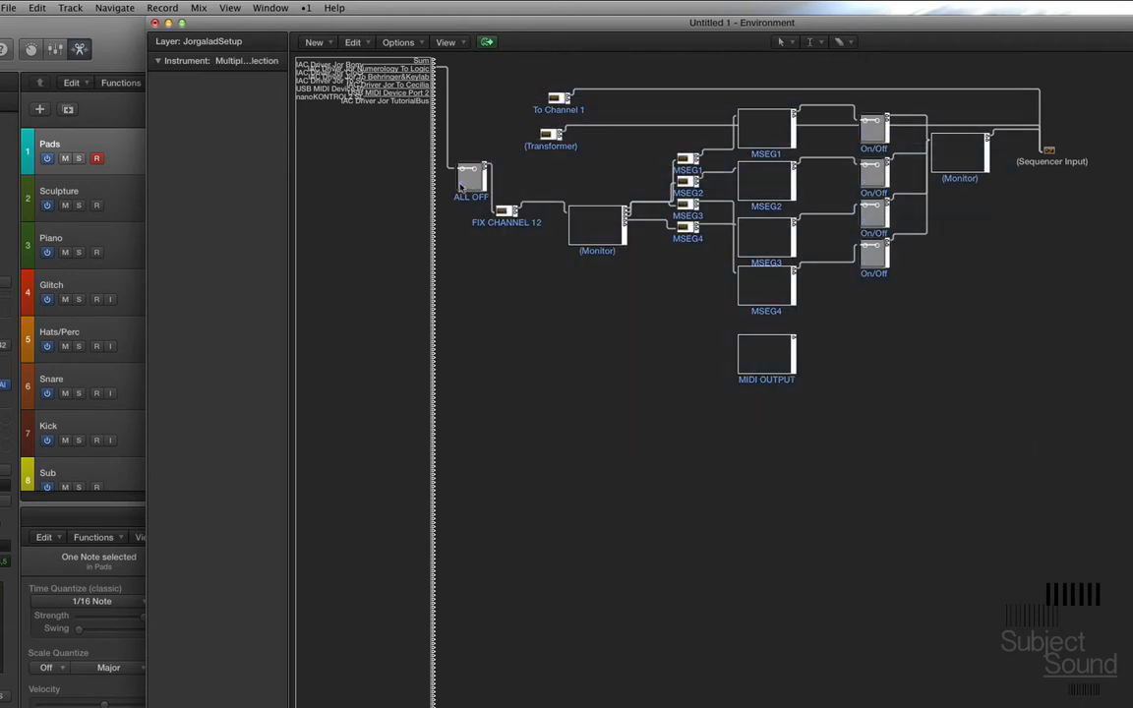
{"action": "left_click", "coordinate": [460, 184]}
{"action": "left_click_drag", "start_coordinate": [457, 187], "coordinate": [477, 291]}
{"action": "left_click", "coordinate": [1034, 120]}
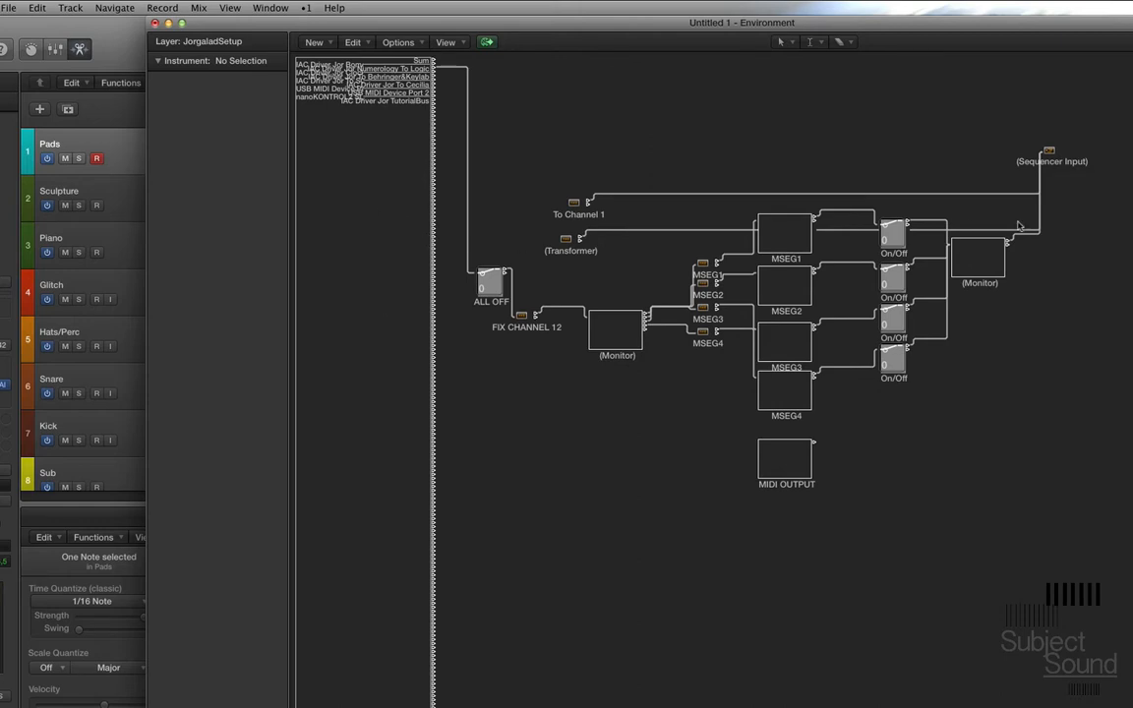
Set the ALL OFF switch to 1 and spread the MSEG1 and MSEG2 transformers apart.
{"action": "left_click", "coordinate": [1045, 150]}
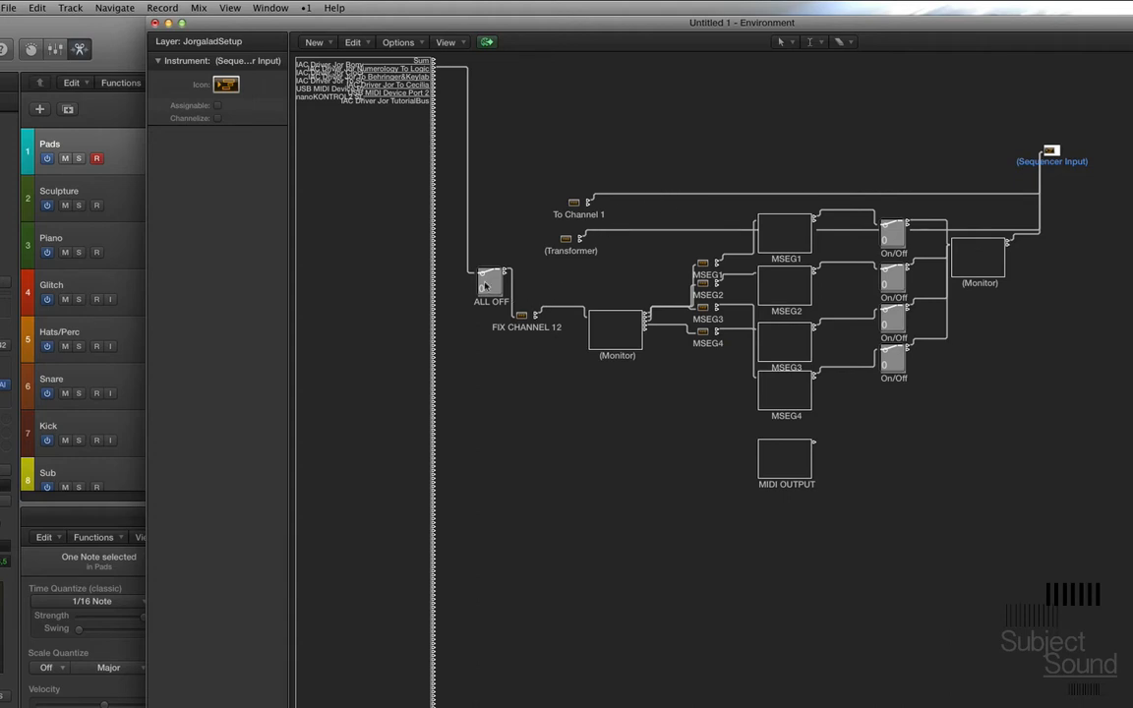
{"action": "left_click", "coordinate": [492, 286]}
{"action": "left_click_drag", "start_coordinate": [703, 265], "coordinate": [714, 289]}
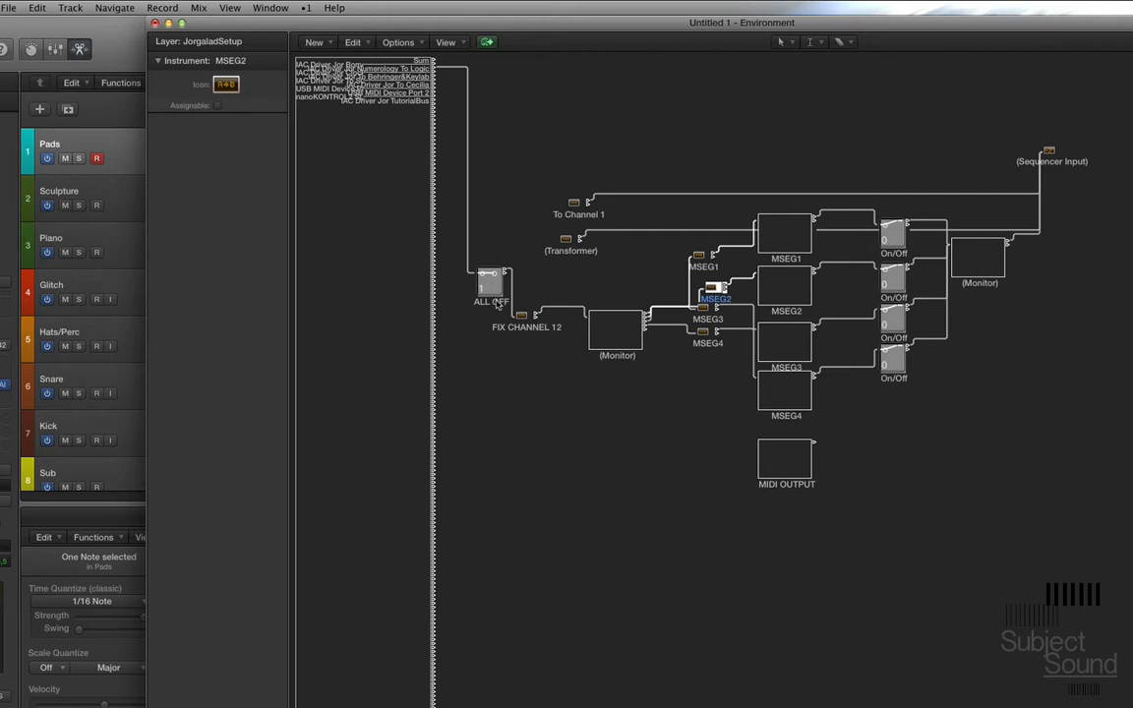
Examine the FIX CHANNEL 12 transformer's mode, conditions and channel operation, and close its settings.
{"action": "double_click", "coordinate": [522, 323]}
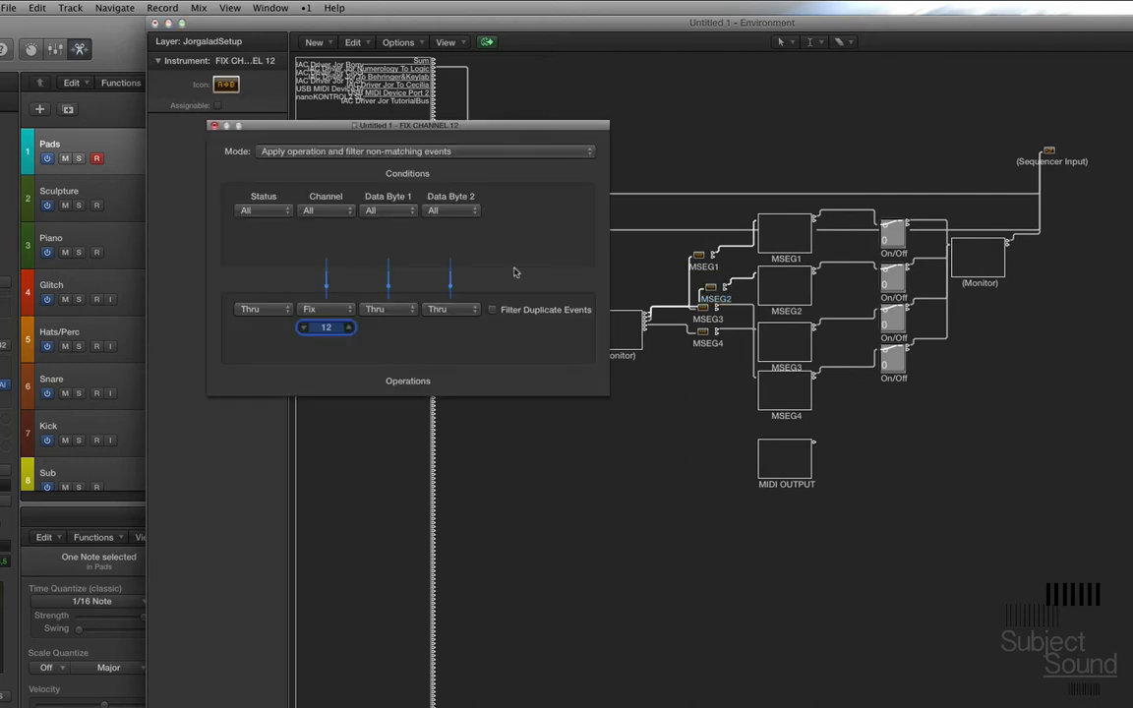
{"action": "left_click_drag", "start_coordinate": [494, 128], "coordinate": [825, 163]}
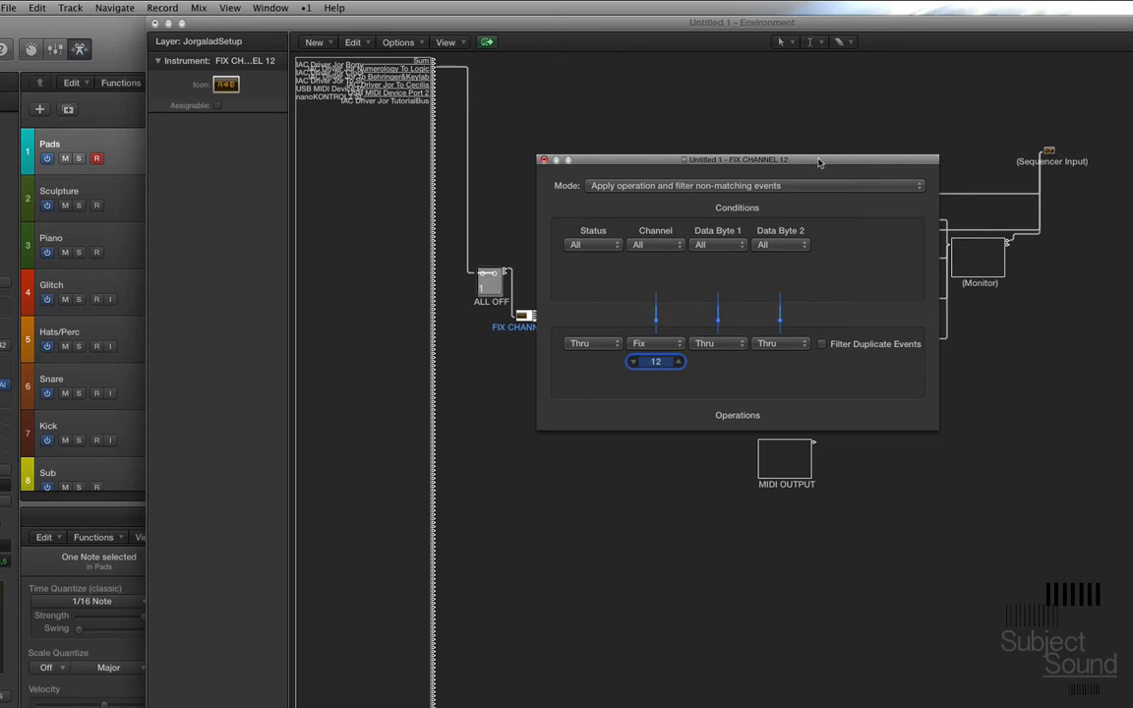
{"action": "left_click", "coordinate": [541, 161]}
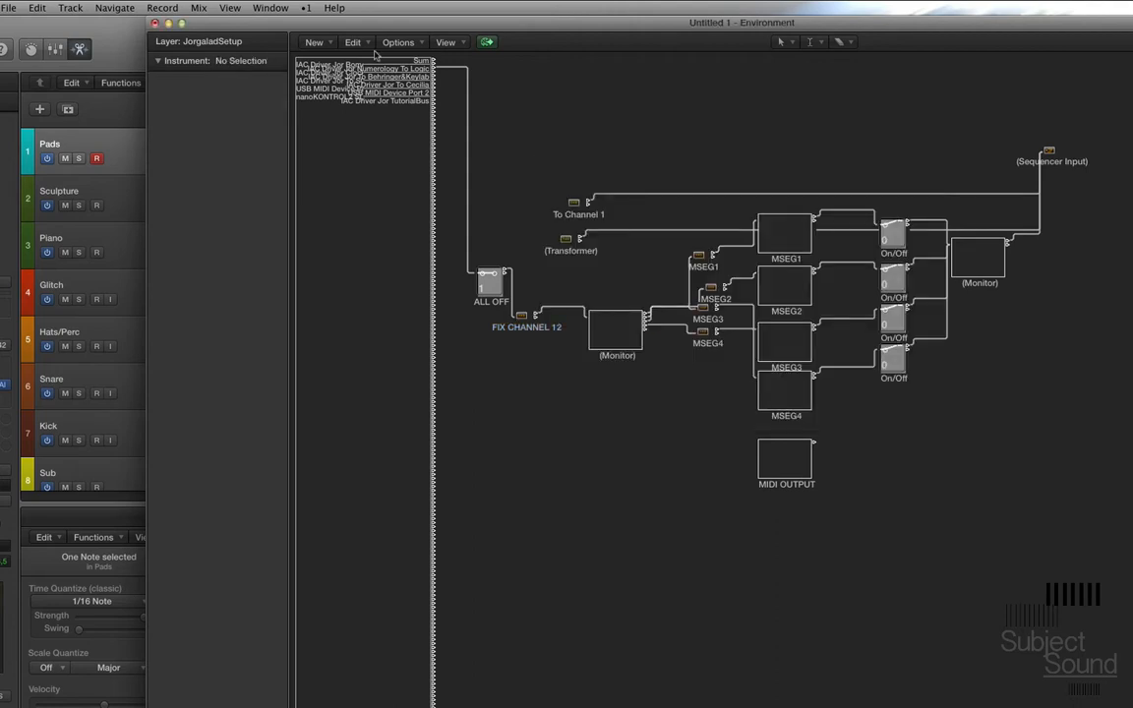
Create a new Transformer object, place it above the To Channel 1 transformer and open its settings.
{"action": "left_click", "coordinate": [318, 44]}
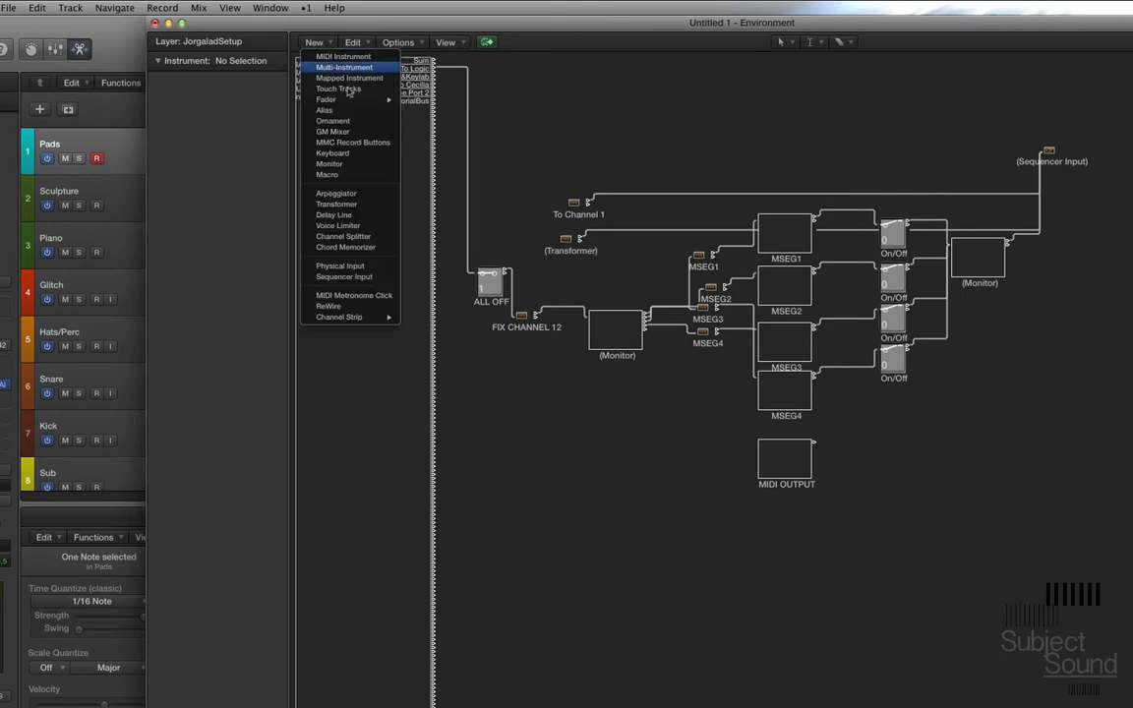
{"action": "left_click", "coordinate": [381, 207]}
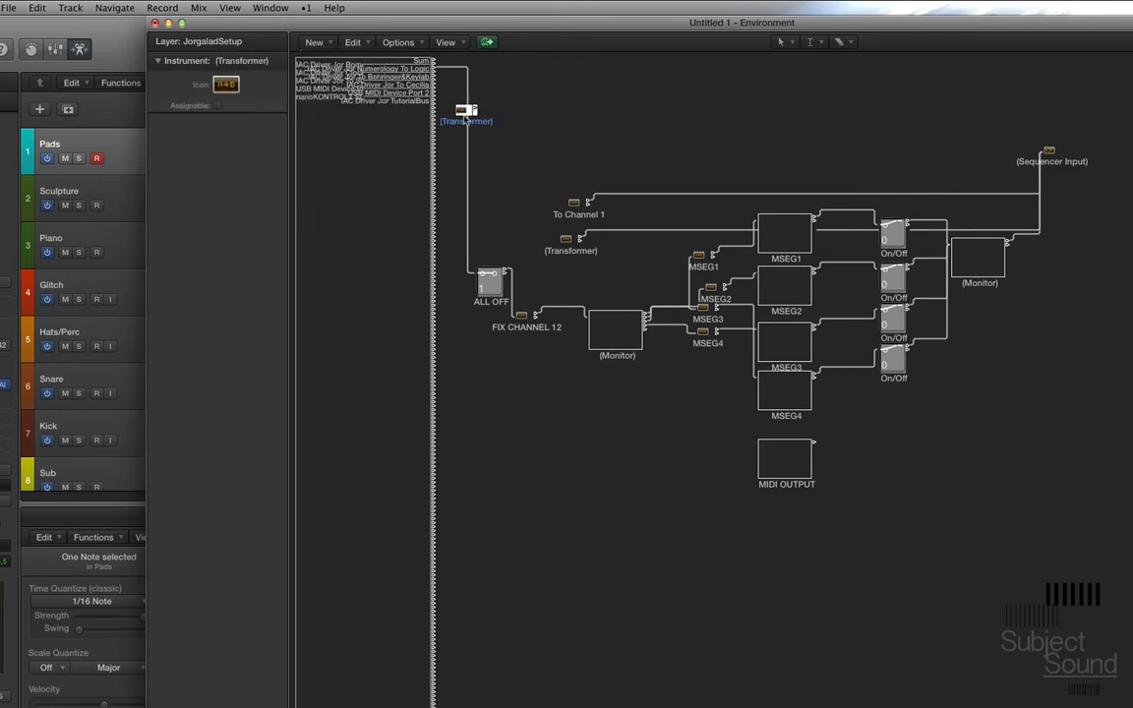
{"action": "left_click_drag", "start_coordinate": [555, 114], "coordinate": [571, 114]}
{"action": "double_click", "coordinate": [571, 114]}
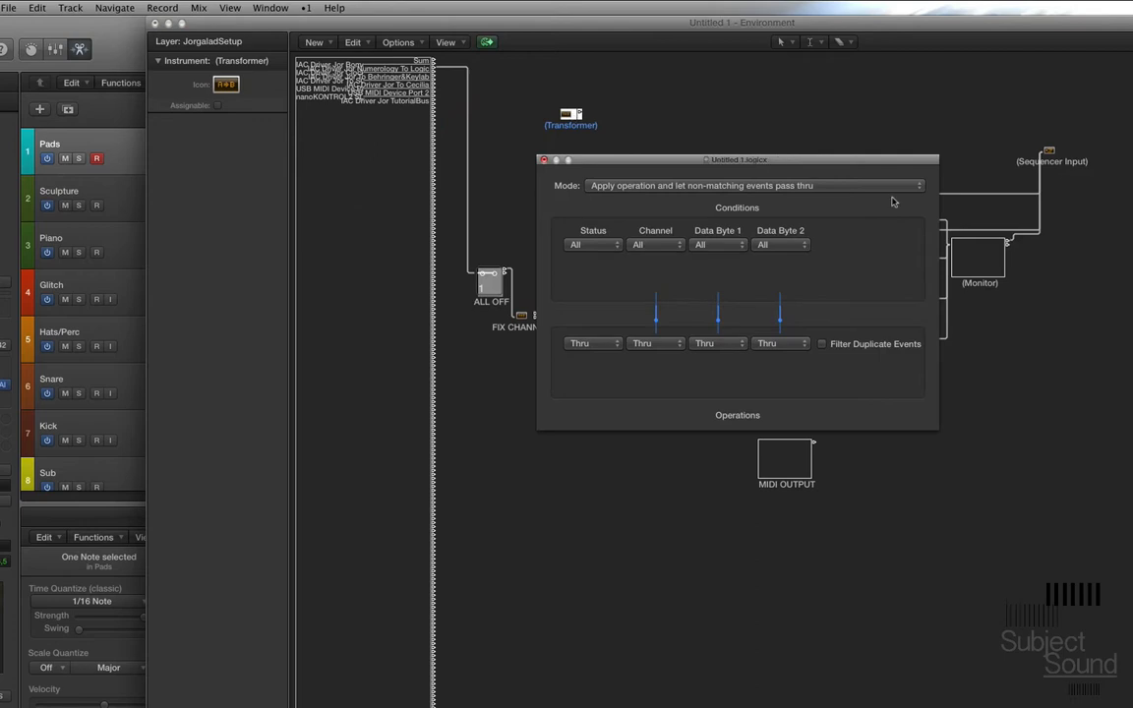
Set the new transformer's Data Byte 2 operation to Use Map.
{"action": "left_click", "coordinate": [792, 244]}
{"action": "left_click_drag", "start_coordinate": [819, 280], "coordinate": [830, 288]}
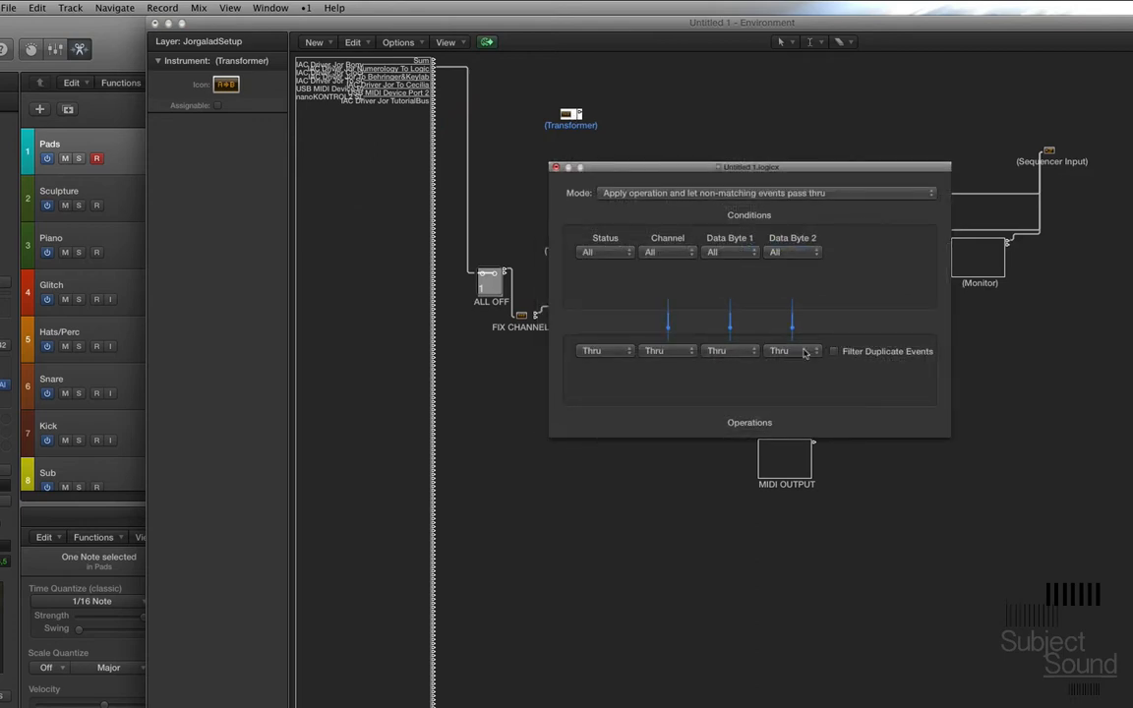
{"action": "left_click", "coordinate": [804, 351]}
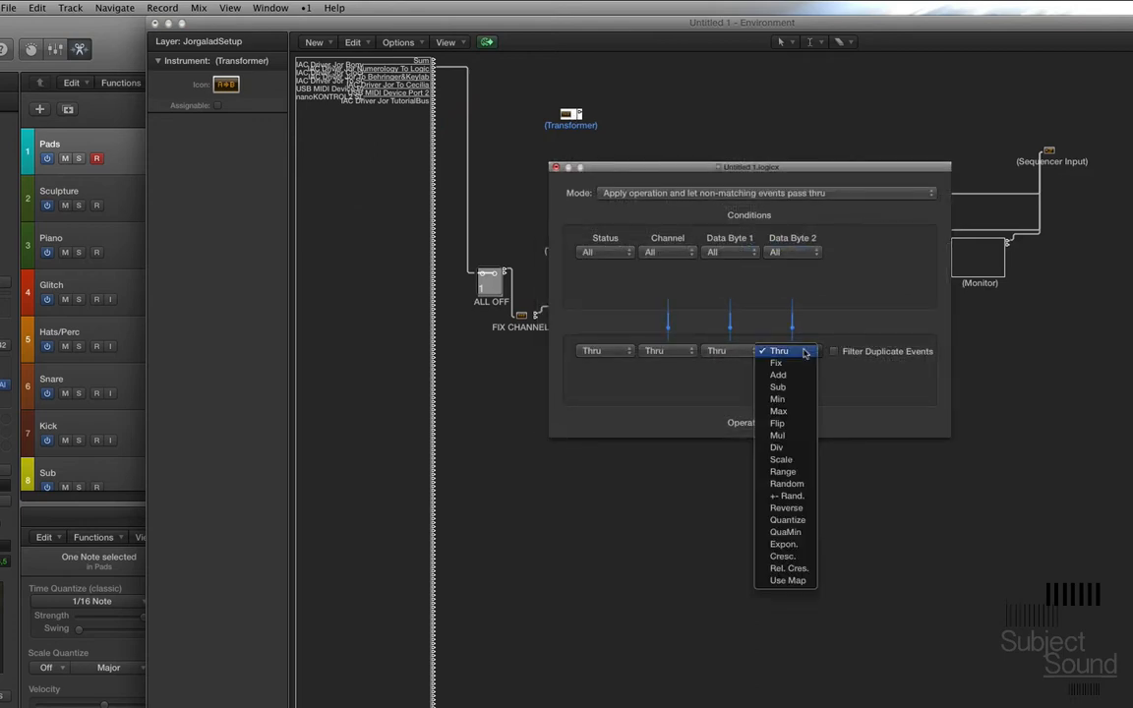
{"action": "left_click", "coordinate": [789, 558]}
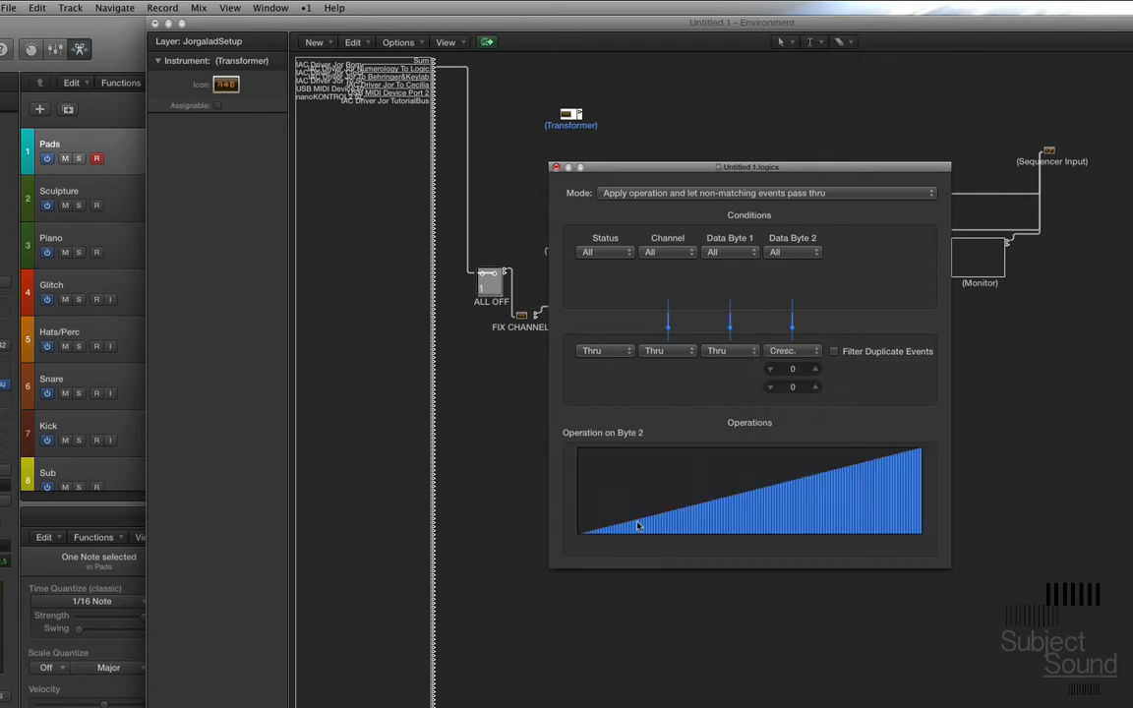
{"action": "left_click", "coordinate": [637, 526]}
{"action": "left_click", "coordinate": [855, 249]}
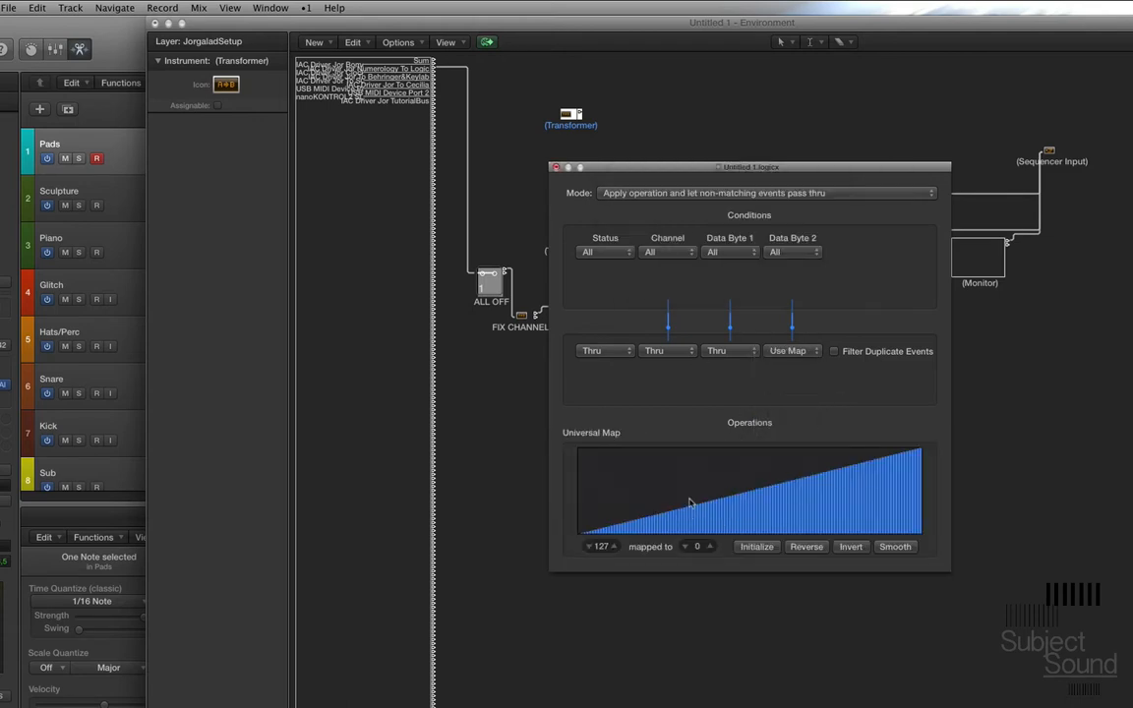
Draw a gradually rising curve in the new transformer's Universal Map and close its settings.
{"action": "mouse_move", "coordinate": [578, 529]}
{"action": "left_mouse_down"}
{"action": "mouse_move", "coordinate": [799, 523]}
{"action": "mouse_move", "coordinate": [902, 470]}
{"action": "mouse_move", "coordinate": [928, 443]}
{"action": "left_mouse_up"}
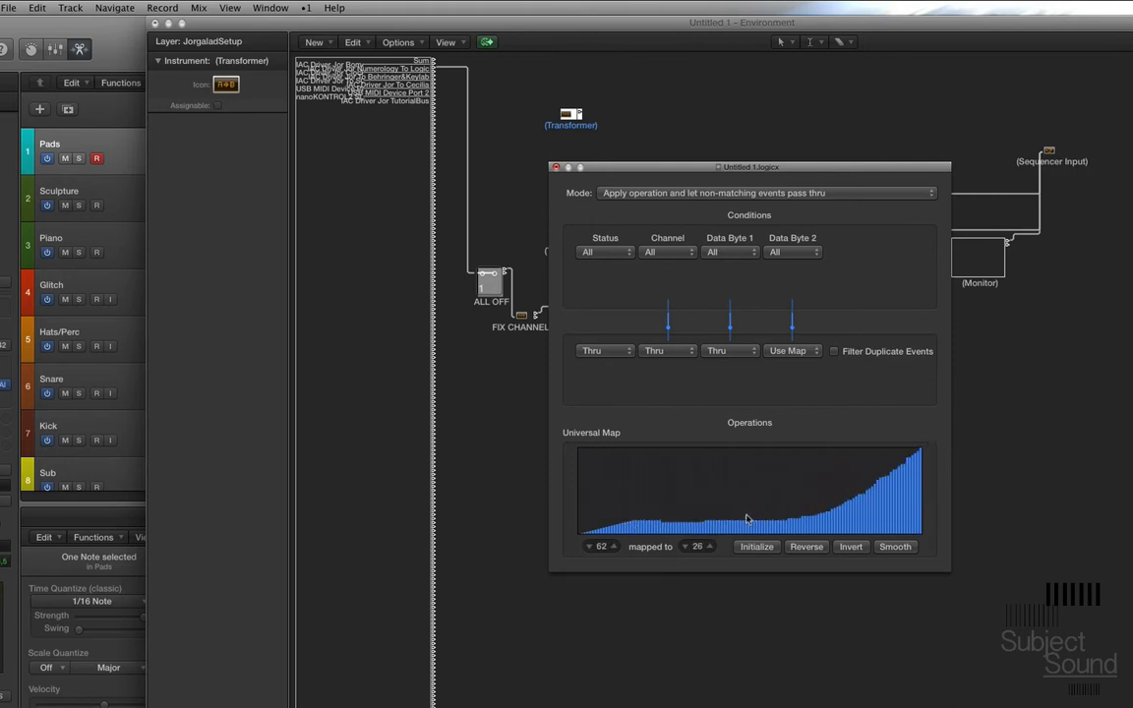
{"action": "mouse_move", "coordinate": [678, 533]}
{"action": "left_mouse_down"}
{"action": "mouse_move", "coordinate": [586, 536]}
{"action": "mouse_move", "coordinate": [697, 529]}
{"action": "mouse_move", "coordinate": [693, 517]}
{"action": "mouse_move", "coordinate": [576, 537]}
{"action": "mouse_move", "coordinate": [804, 502]}
{"action": "mouse_move", "coordinate": [940, 444]}
{"action": "mouse_move", "coordinate": [920, 461]}
{"action": "left_mouse_up"}
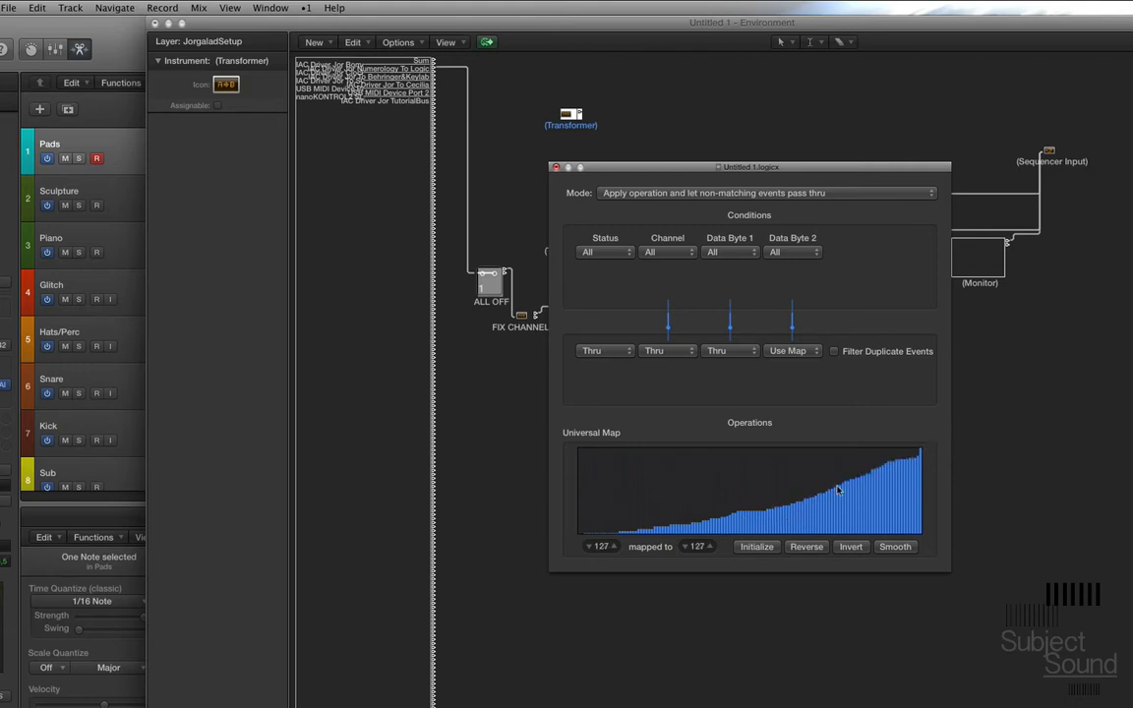
{"action": "left_click", "coordinate": [554, 167]}
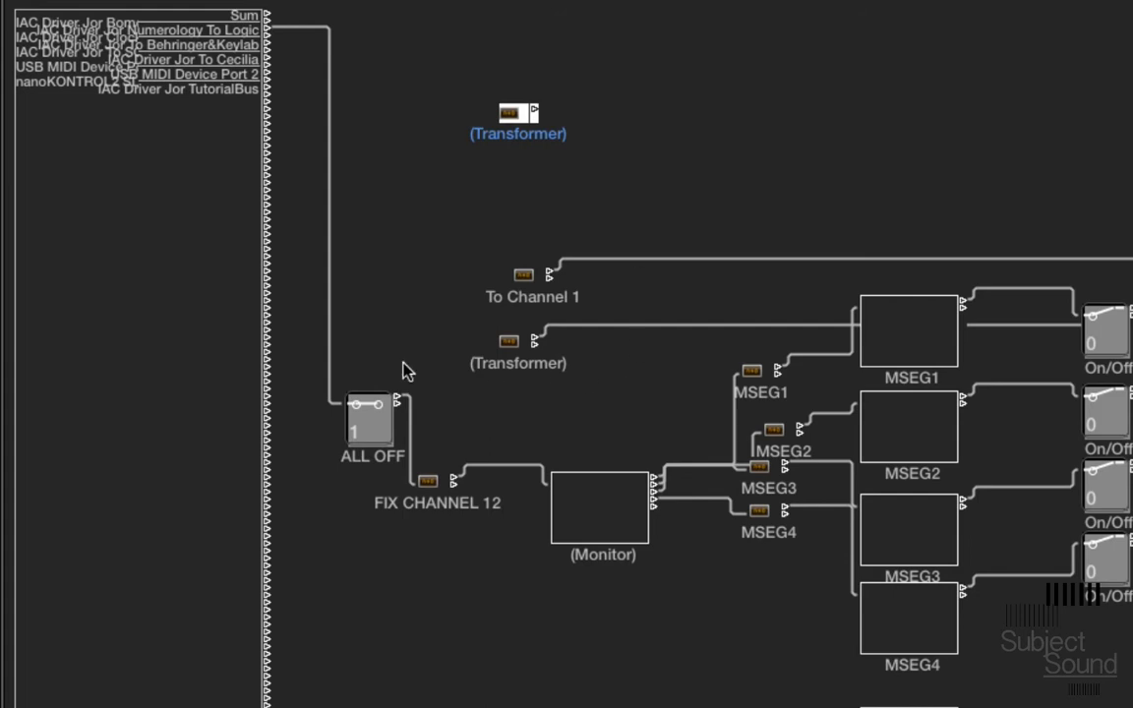
Set the ALL OFF switch to 0, nudge the FIX CHANNEL 12 transformer away from it and review that transformer's settings.
{"action": "left_click", "coordinate": [363, 430]}
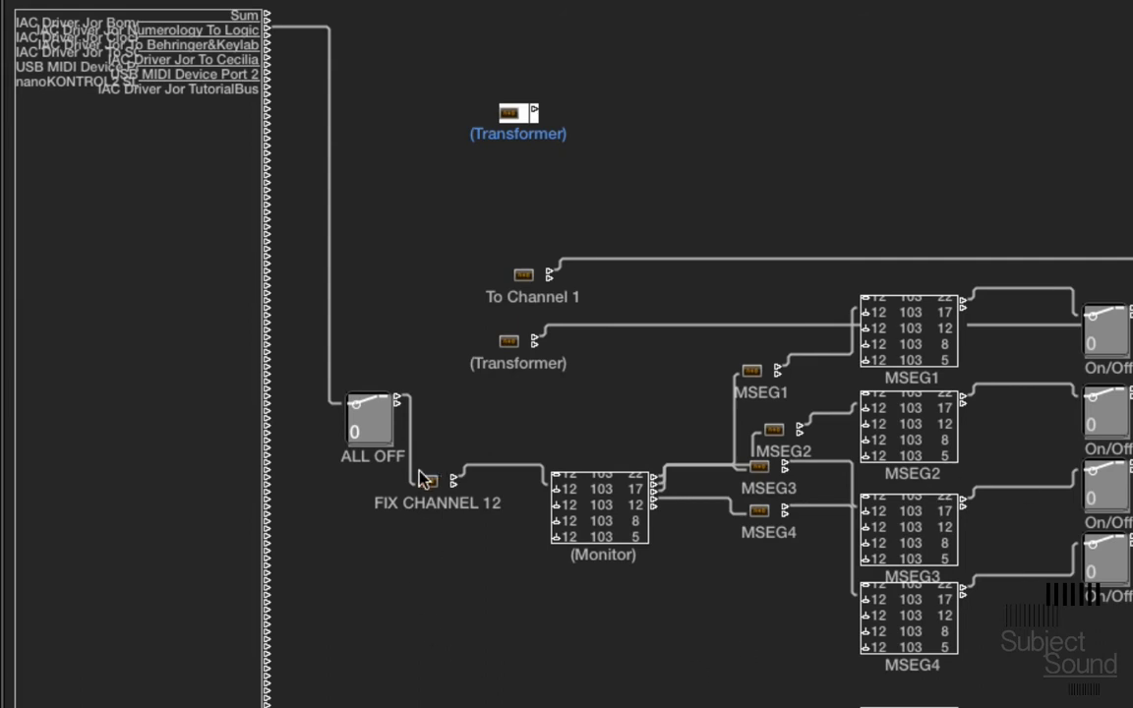
{"action": "left_click_drag", "start_coordinate": [427, 492], "coordinate": [439, 495]}
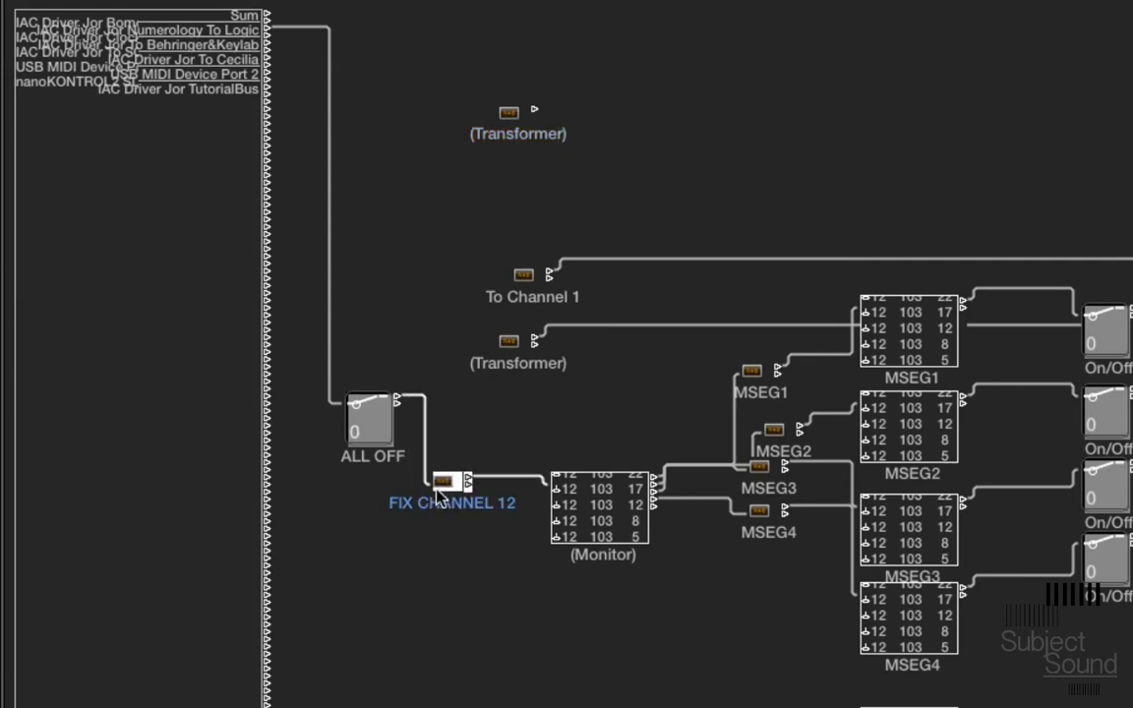
{"action": "double_click", "coordinate": [441, 482]}
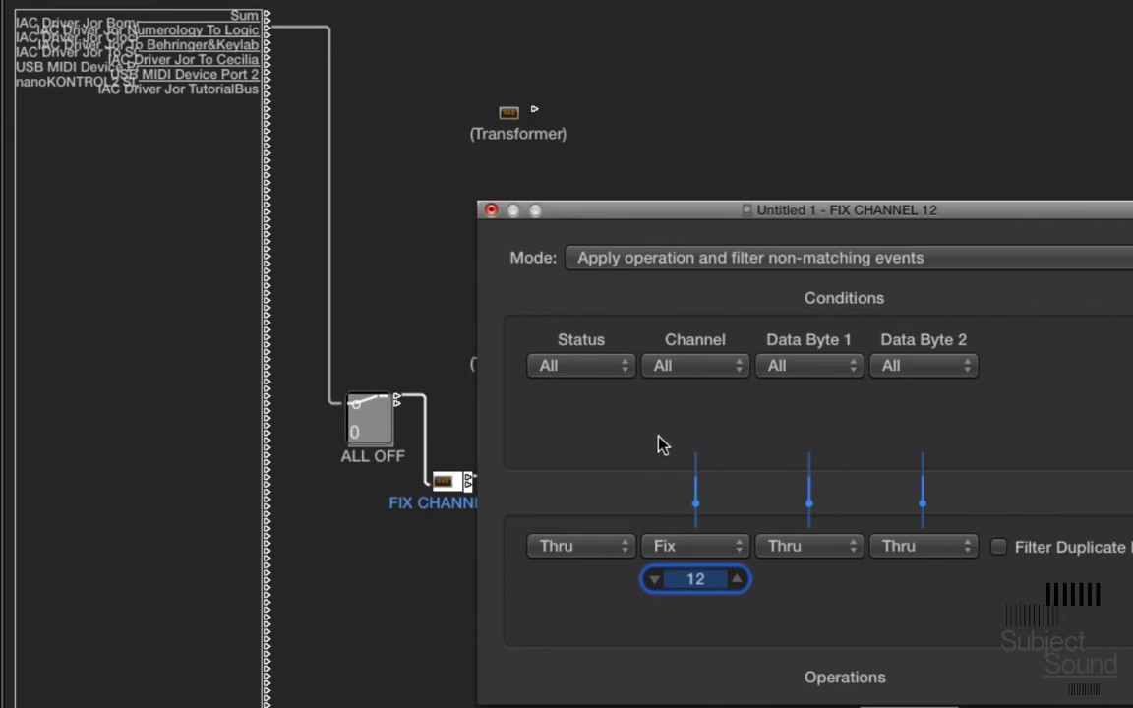
{"action": "left_click", "coordinate": [490, 212]}
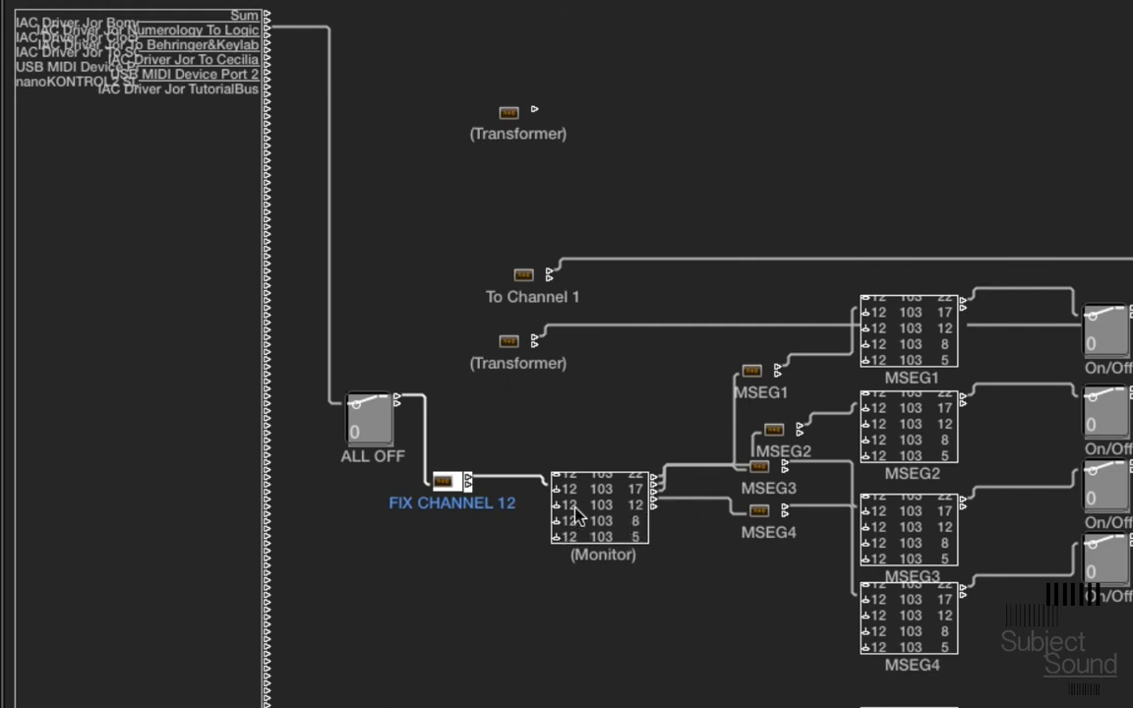
Raise the Monitor after FIX CHANNEL 12 slightly and space the MSEG1 to MSEG4 transformers evenly in a column.
{"action": "left_click_drag", "start_coordinate": [581, 548], "coordinate": [580, 534]}
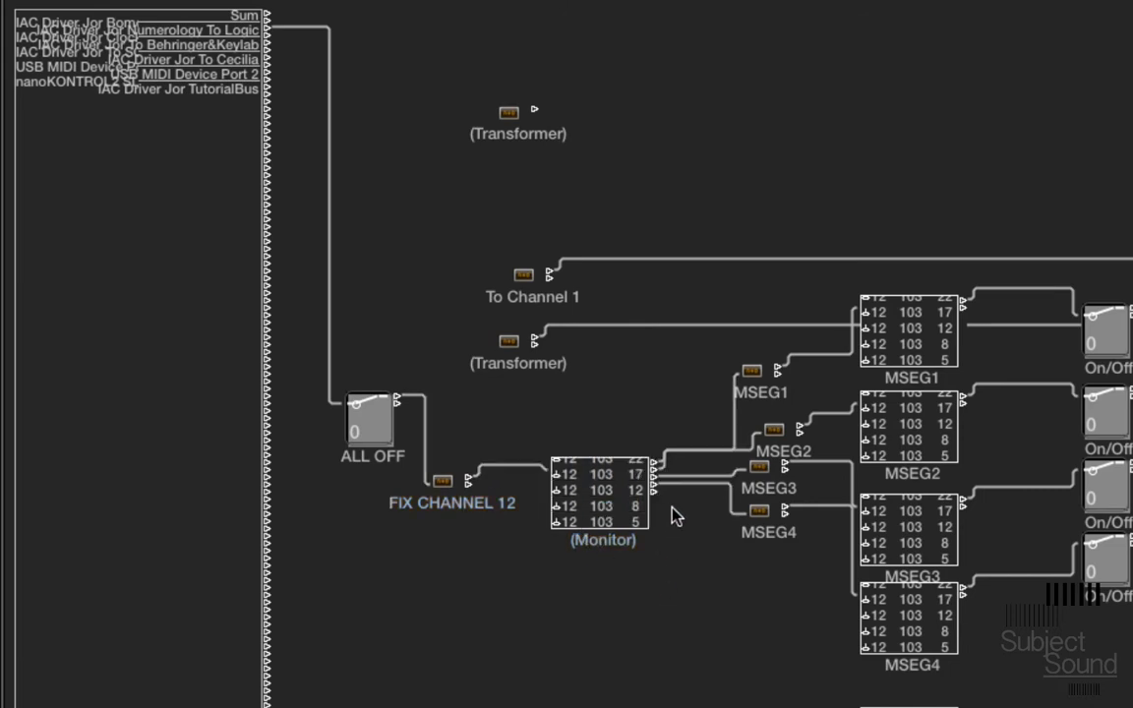
{"action": "left_click", "coordinate": [753, 438]}
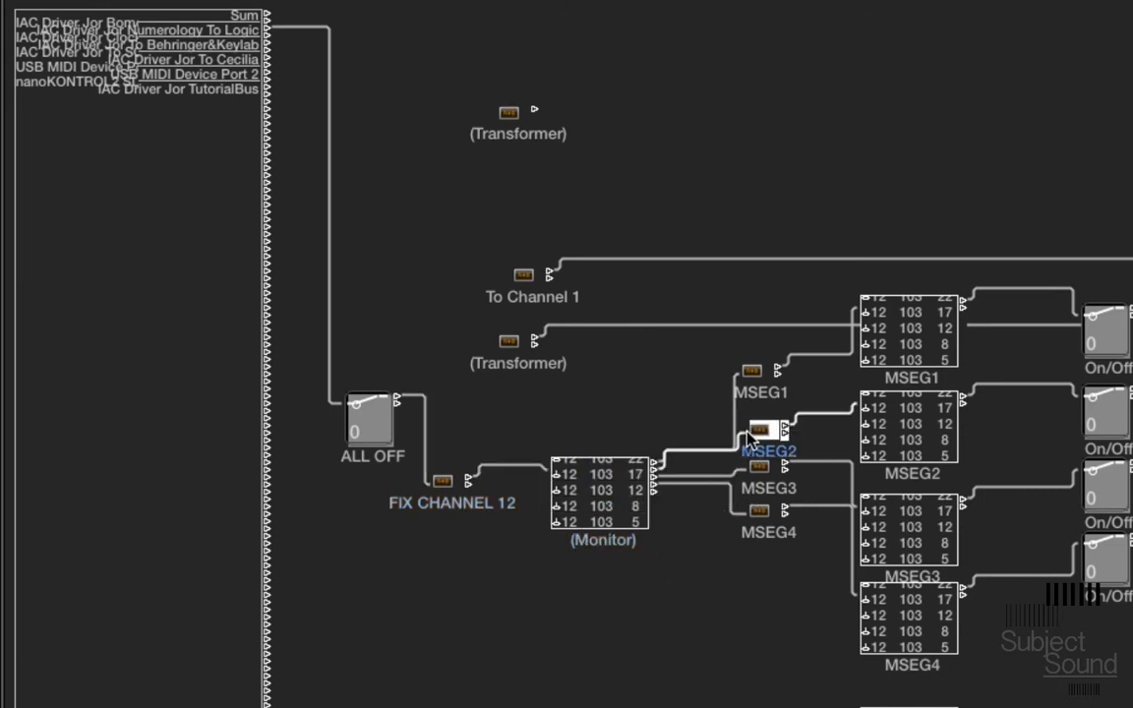
{"action": "left_click_drag", "start_coordinate": [770, 532], "coordinate": [763, 560]}
{"action": "left_click_drag", "start_coordinate": [763, 561], "coordinate": [774, 568]}
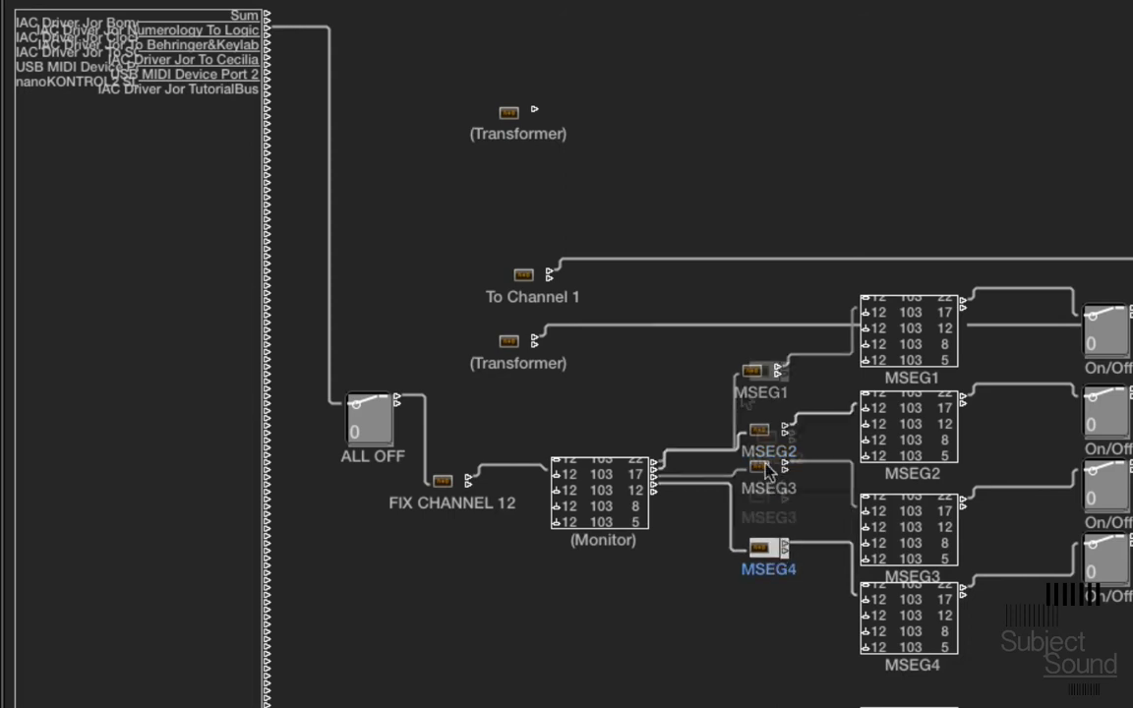
{"action": "left_click", "coordinate": [718, 391]}
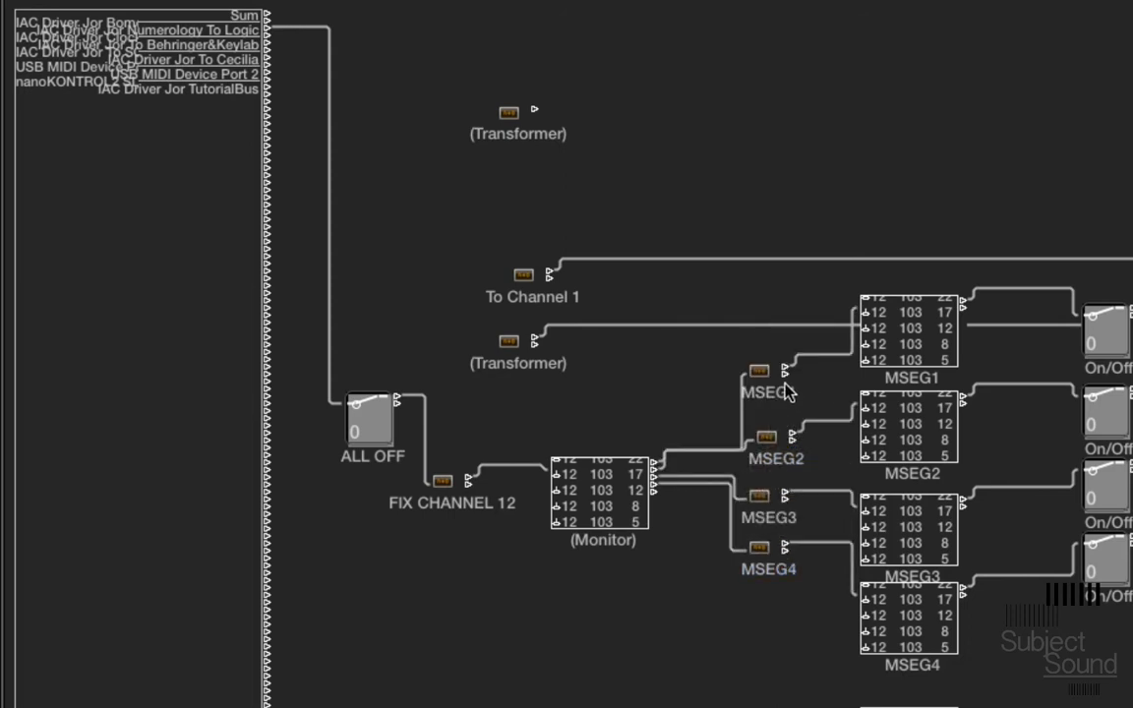
Open the MSEG1 transformer's settings, move them aside, and erase the MSEG2, MSEG3 and MSEG4 transformers.
{"action": "double_click", "coordinate": [760, 378]}
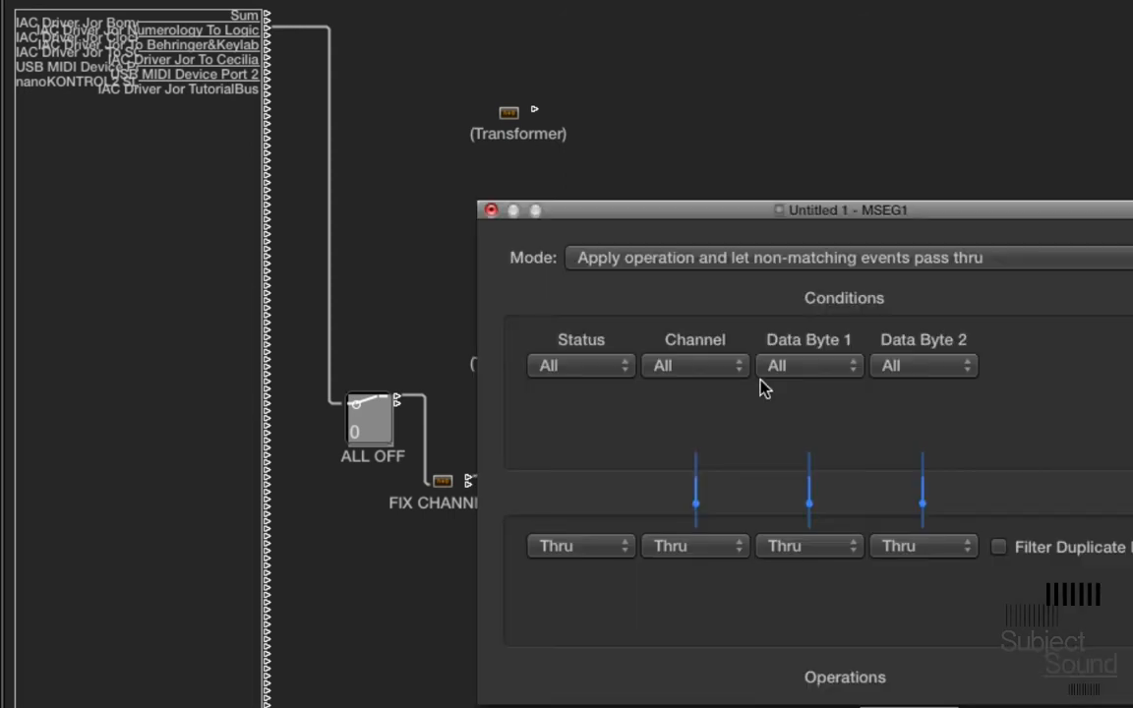
{"action": "left_click_drag", "start_coordinate": [854, 213], "coordinate": [1132, 95]}
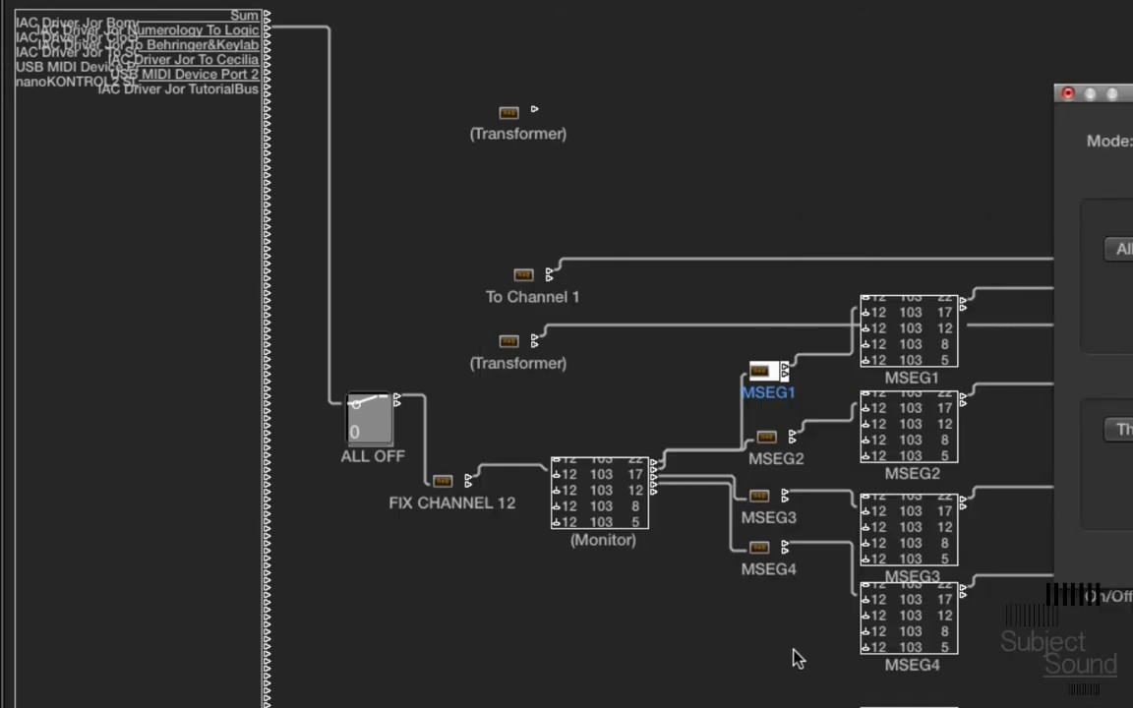
{"action": "left_click_drag", "start_coordinate": [794, 653], "coordinate": [771, 433]}
{"action": "key", "text": "Escape"}
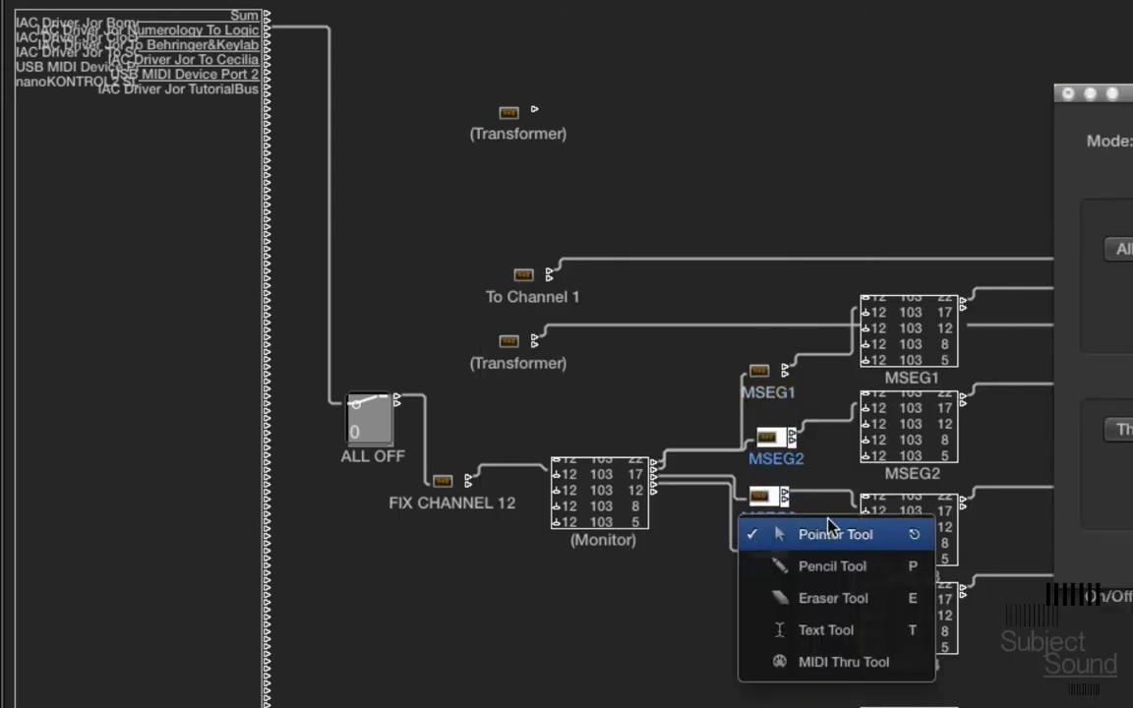
{"action": "left_click", "coordinate": [787, 597]}
{"action": "left_click", "coordinate": [777, 438]}
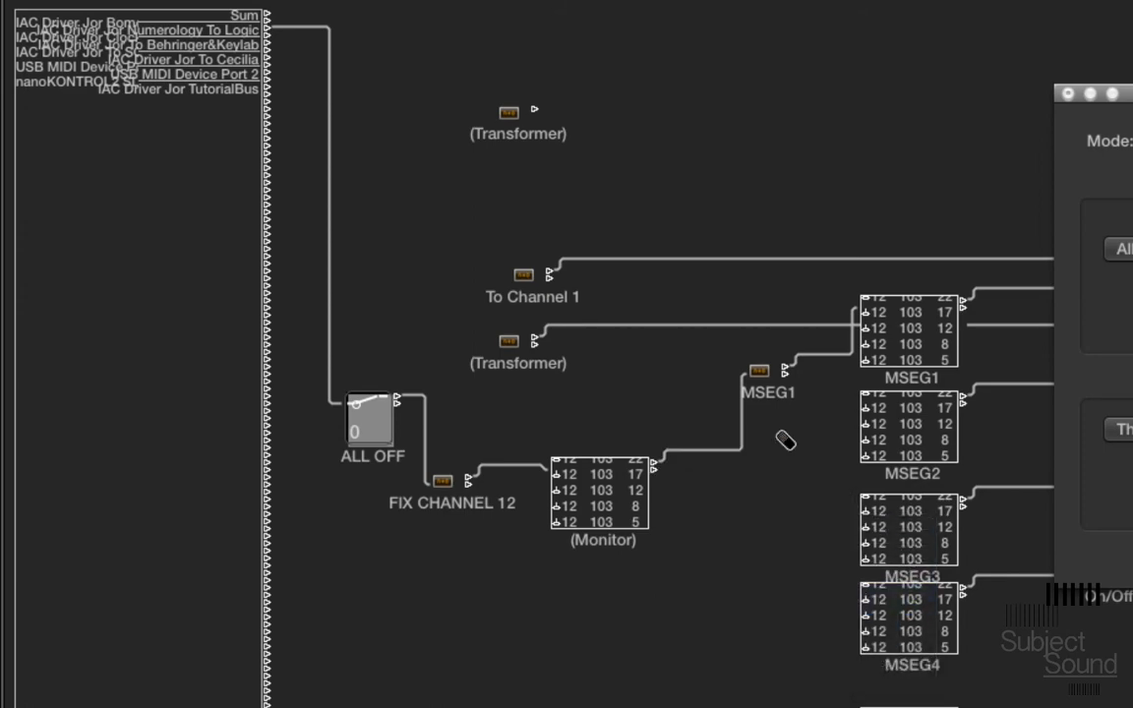
Erase the MSEG2, MSEG3 and MSEG4 monitors, plus the To Channel 1 transformer and the unnamed transformer just below it.
{"action": "left_click_drag", "start_coordinate": [771, 419], "coordinate": [889, 611]}
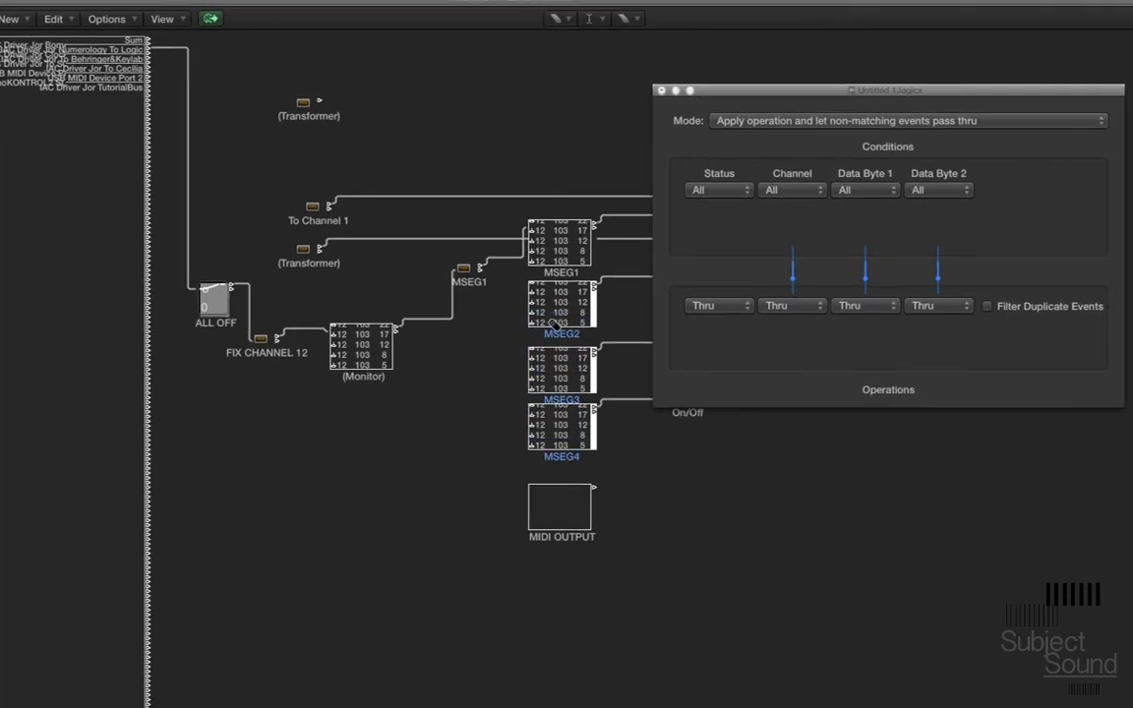
{"action": "left_click", "coordinate": [846, 436]}
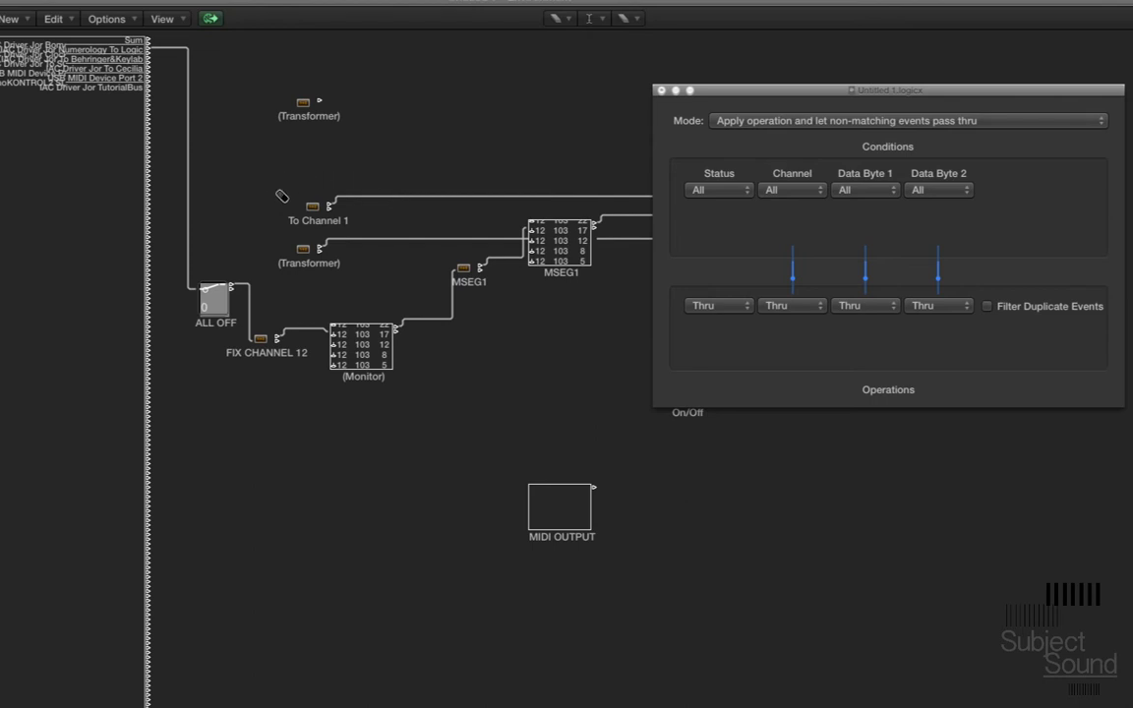
{"action": "left_click_drag", "start_coordinate": [254, 176], "coordinate": [335, 274]}
{"action": "left_click", "coordinate": [316, 207]}
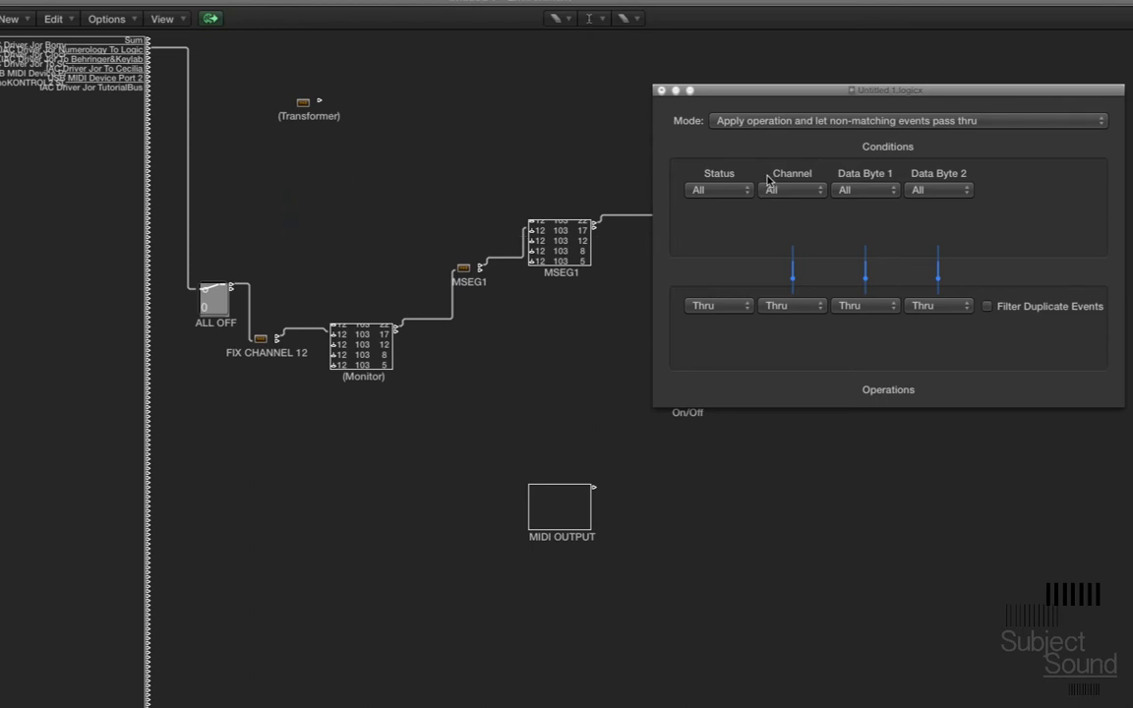
Set the MSEG1 transformer's Status condition to = Note, review the available event types, and reset the condition to All.
{"action": "left_click_drag", "start_coordinate": [729, 89], "coordinate": [751, 101]}
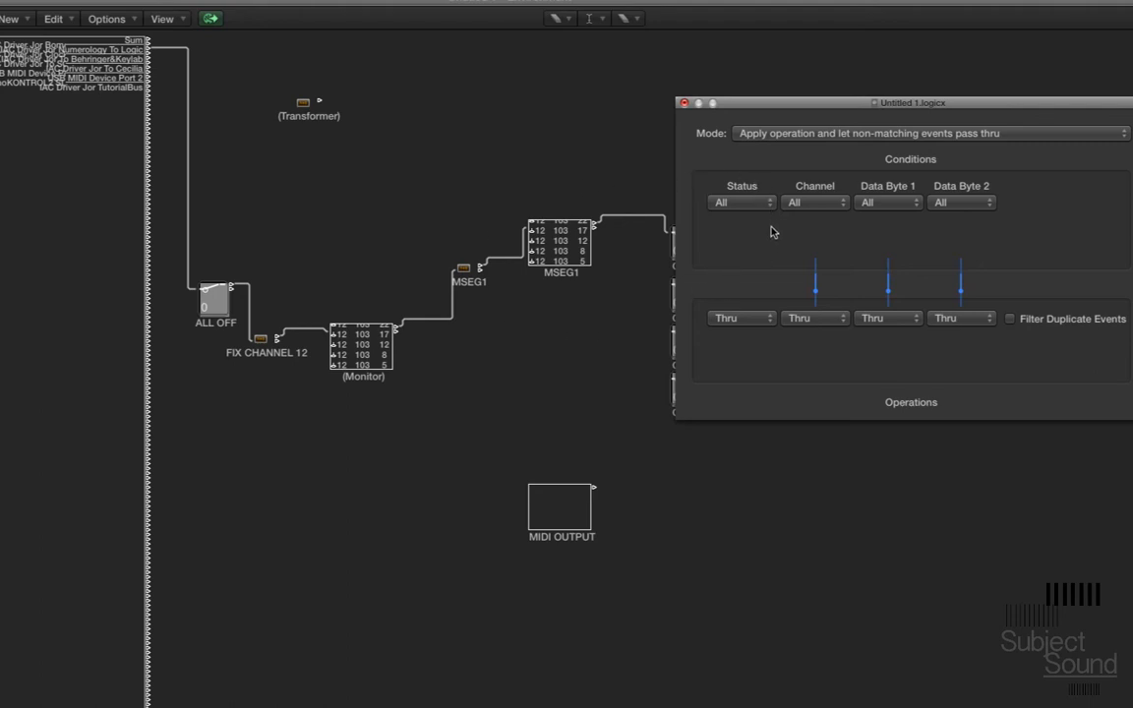
{"action": "left_click", "coordinate": [747, 199]}
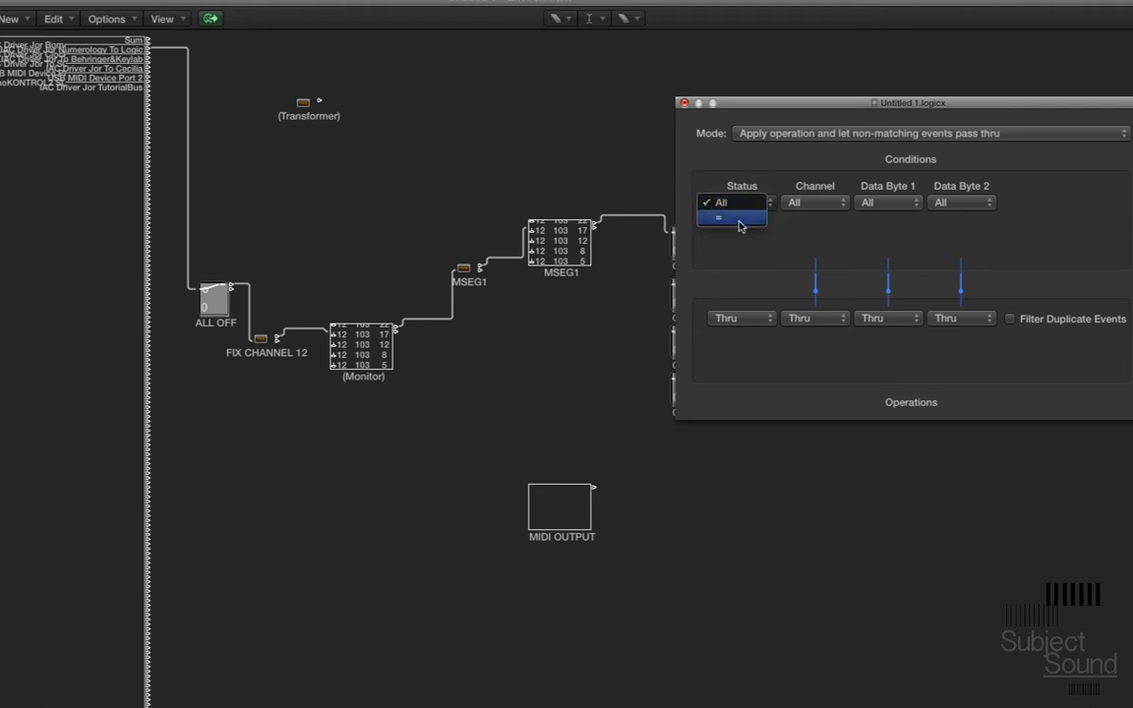
{"action": "left_click", "coordinate": [727, 221]}
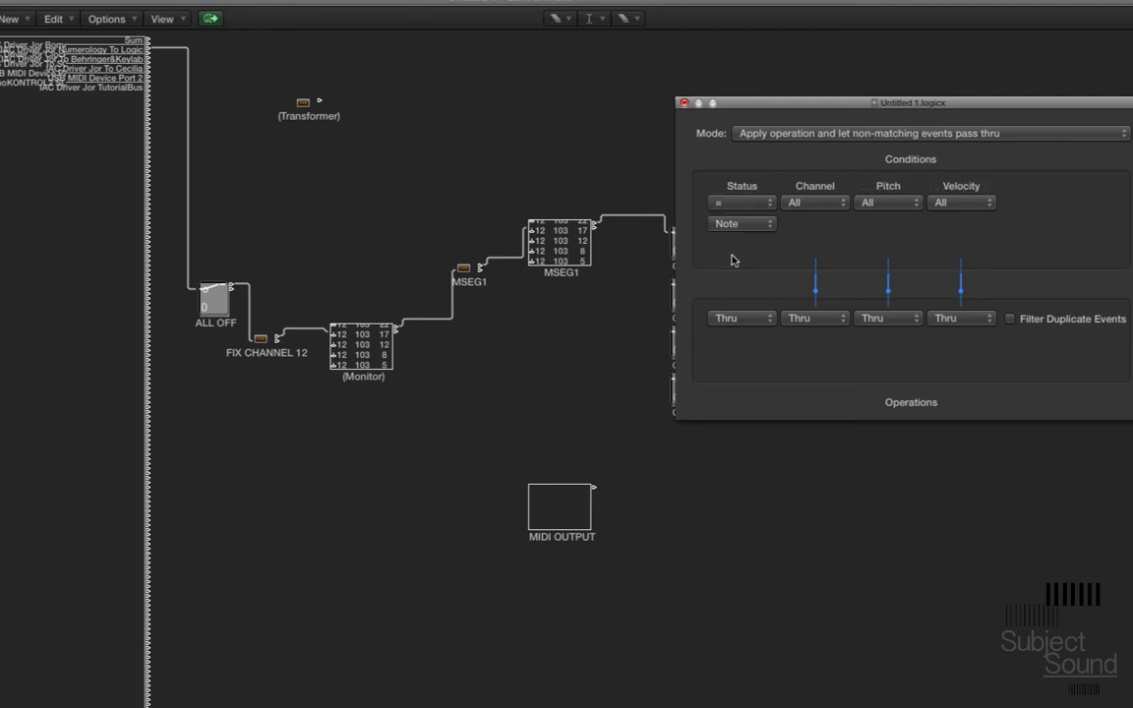
{"action": "left_click", "coordinate": [740, 227]}
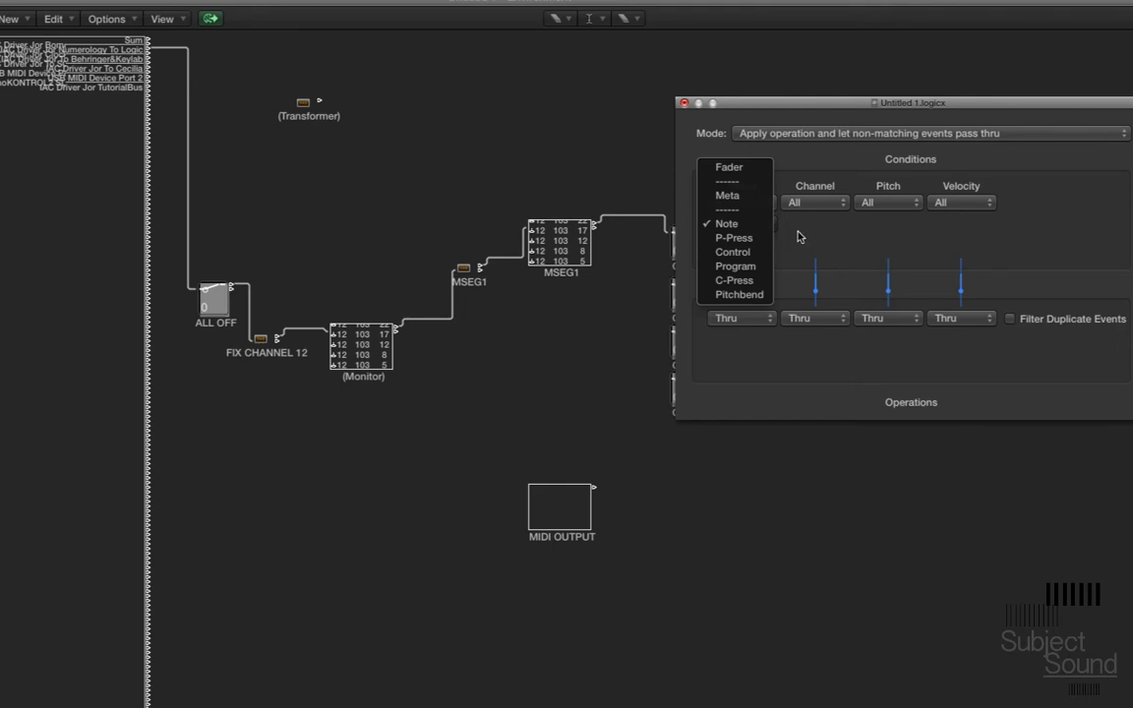
{"action": "left_click", "coordinate": [789, 236]}
{"action": "left_click", "coordinate": [765, 203]}
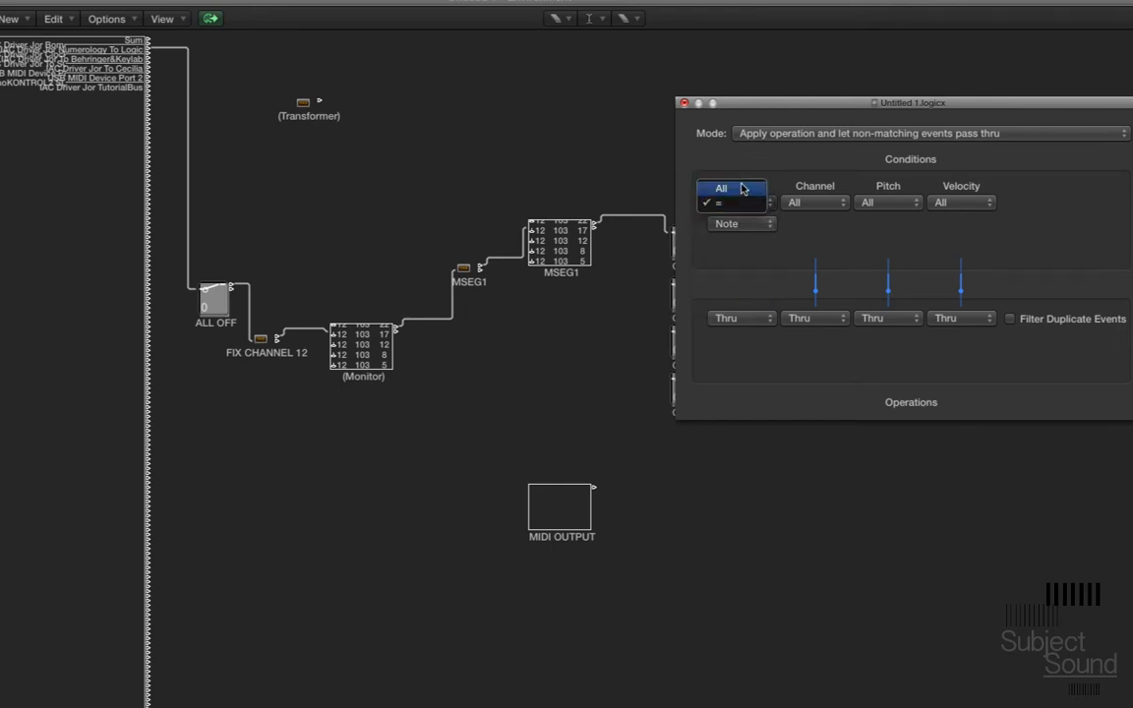
{"action": "left_click", "coordinate": [752, 186]}
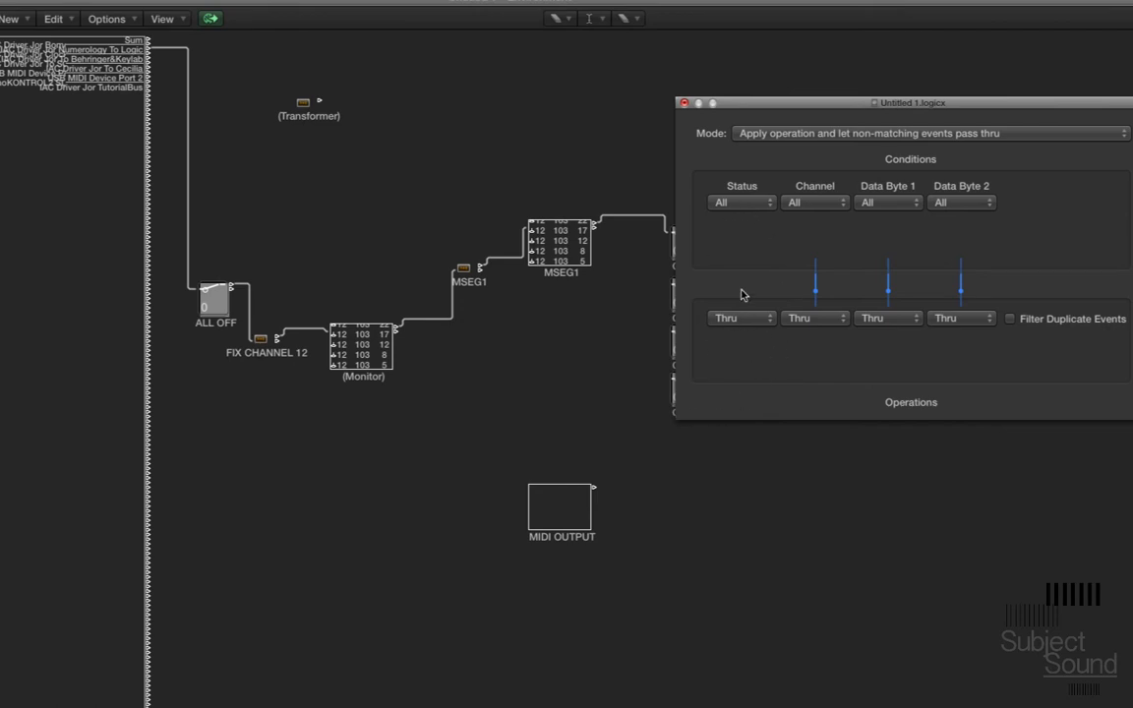
Set the MSEG1 transformer's Status operation to Fix with Control, and return it to Thru.
{"action": "left_click", "coordinate": [758, 318]}
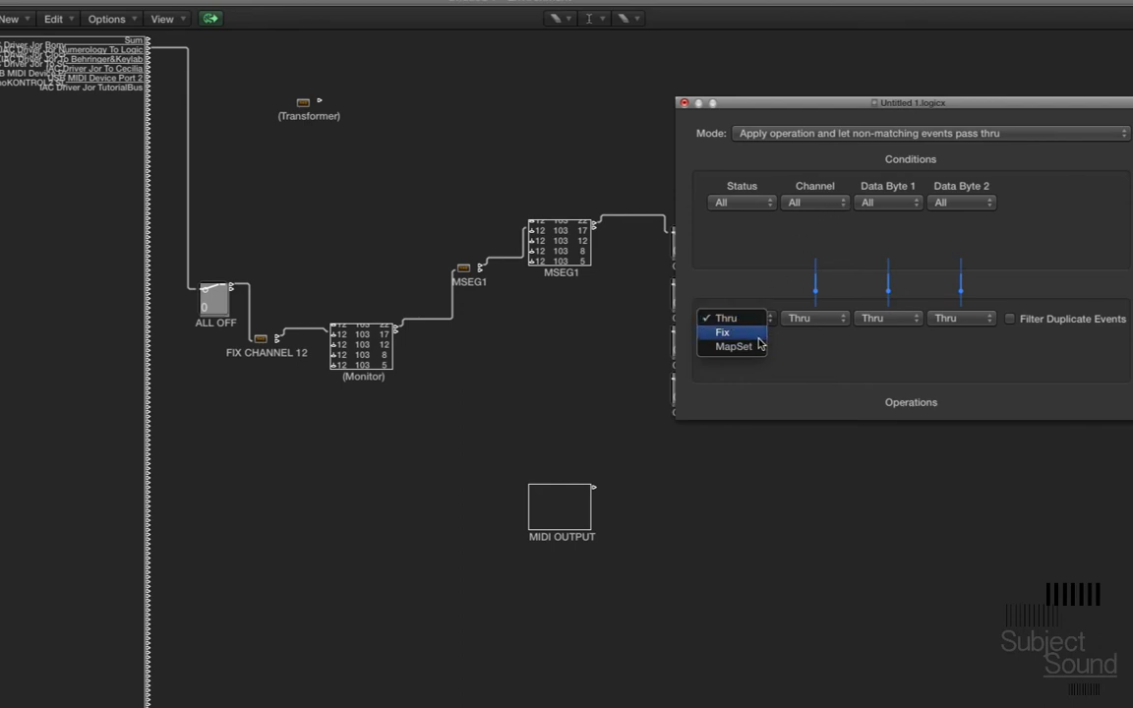
{"action": "left_click", "coordinate": [728, 332]}
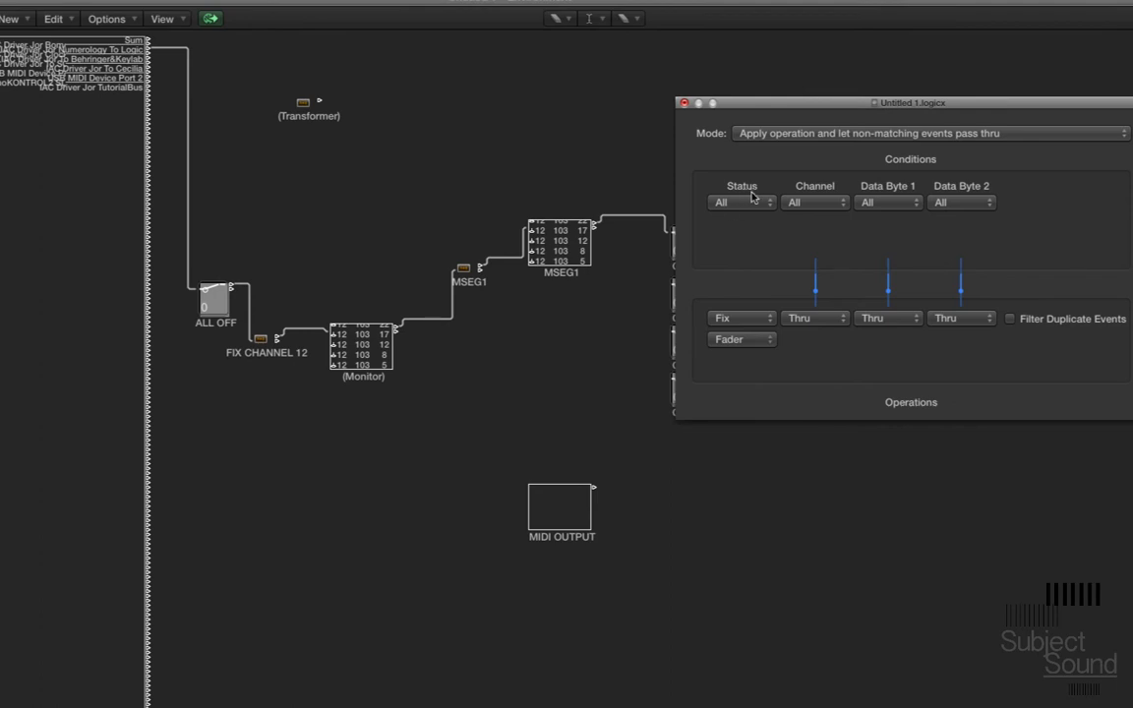
{"action": "left_click", "coordinate": [773, 340]}
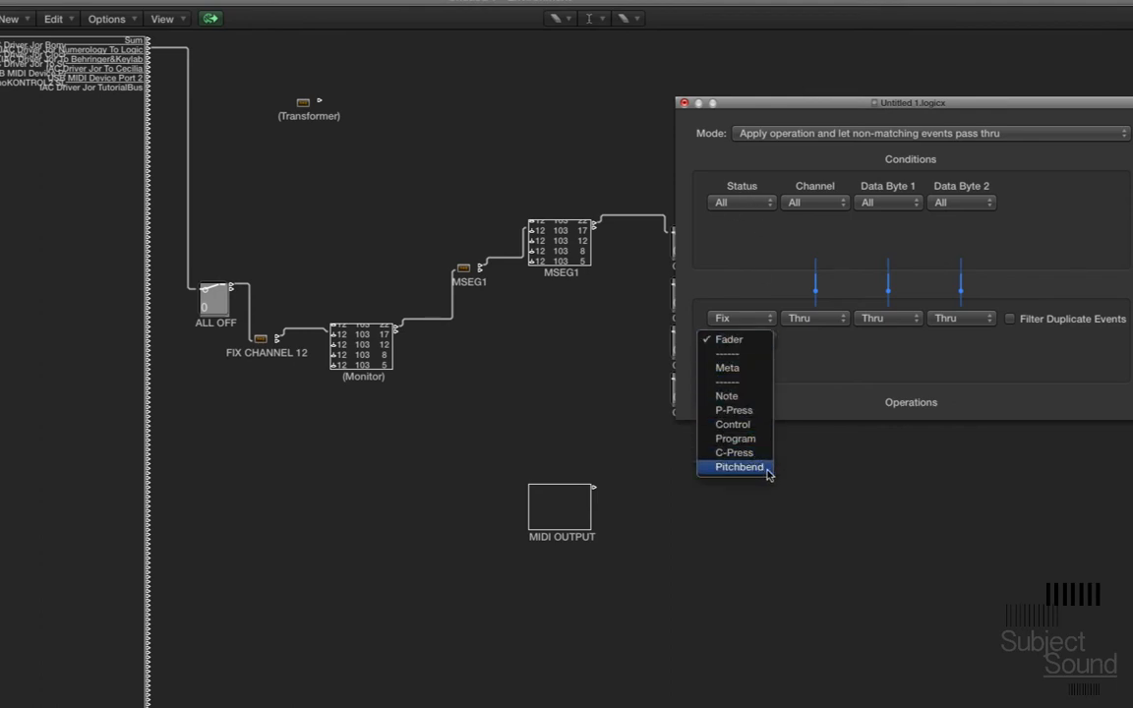
{"action": "left_click", "coordinate": [761, 425]}
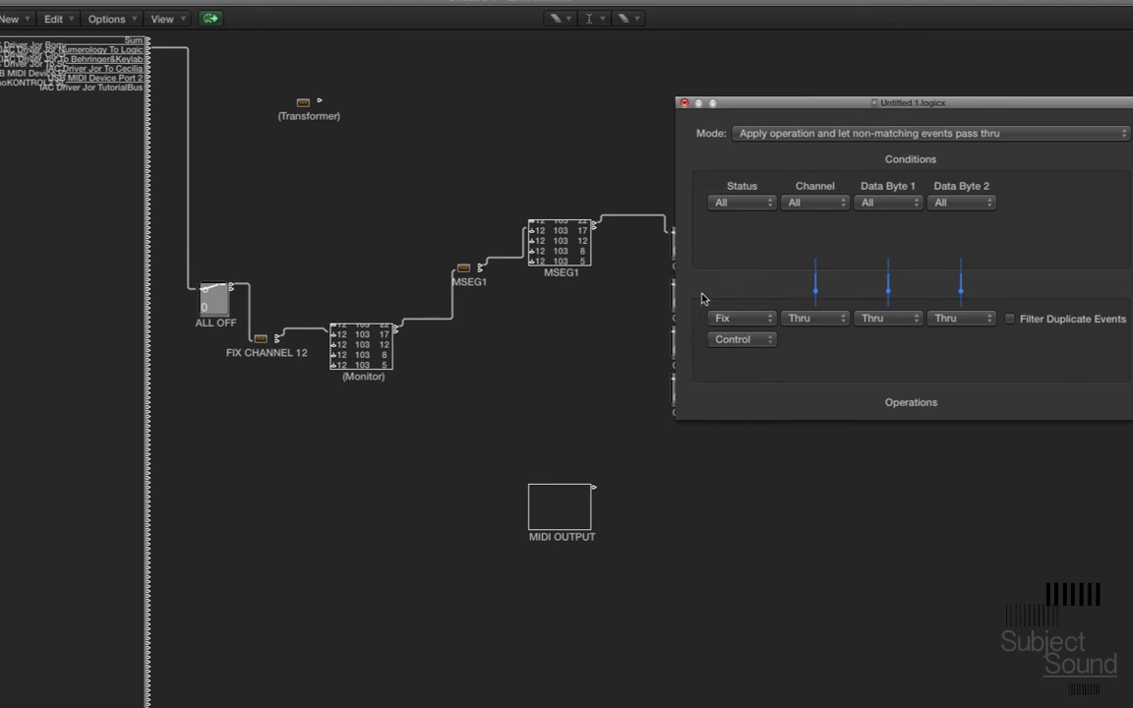
{"action": "left_click", "coordinate": [762, 319]}
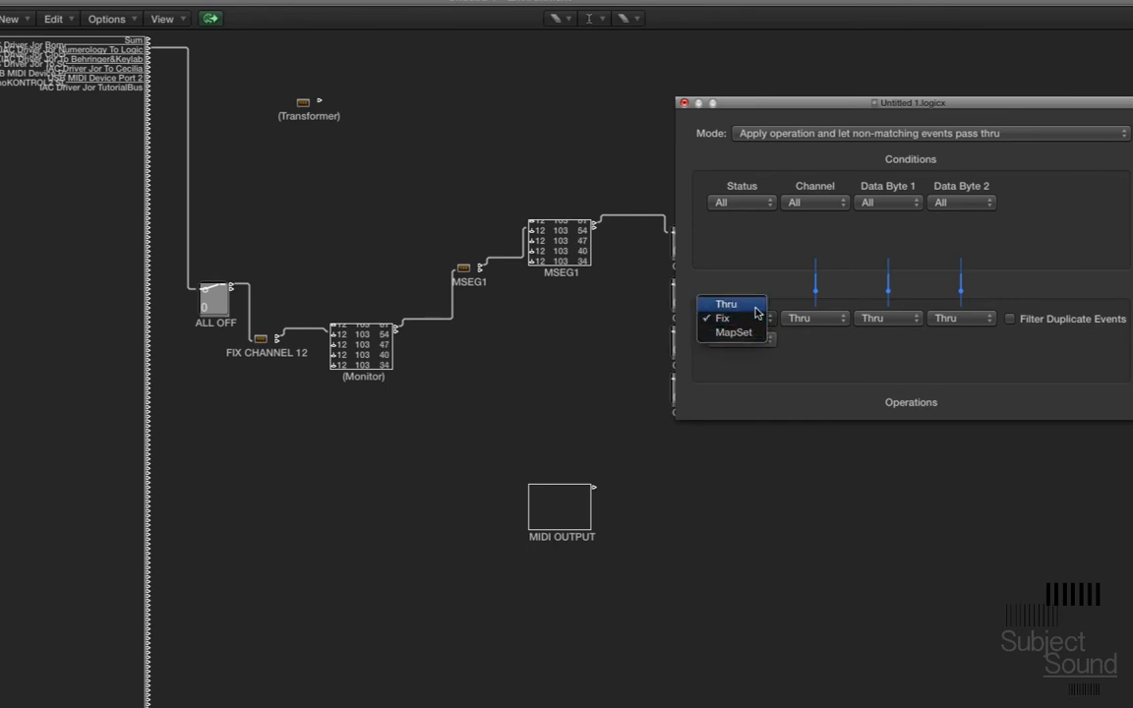
{"action": "left_click", "coordinate": [757, 305]}
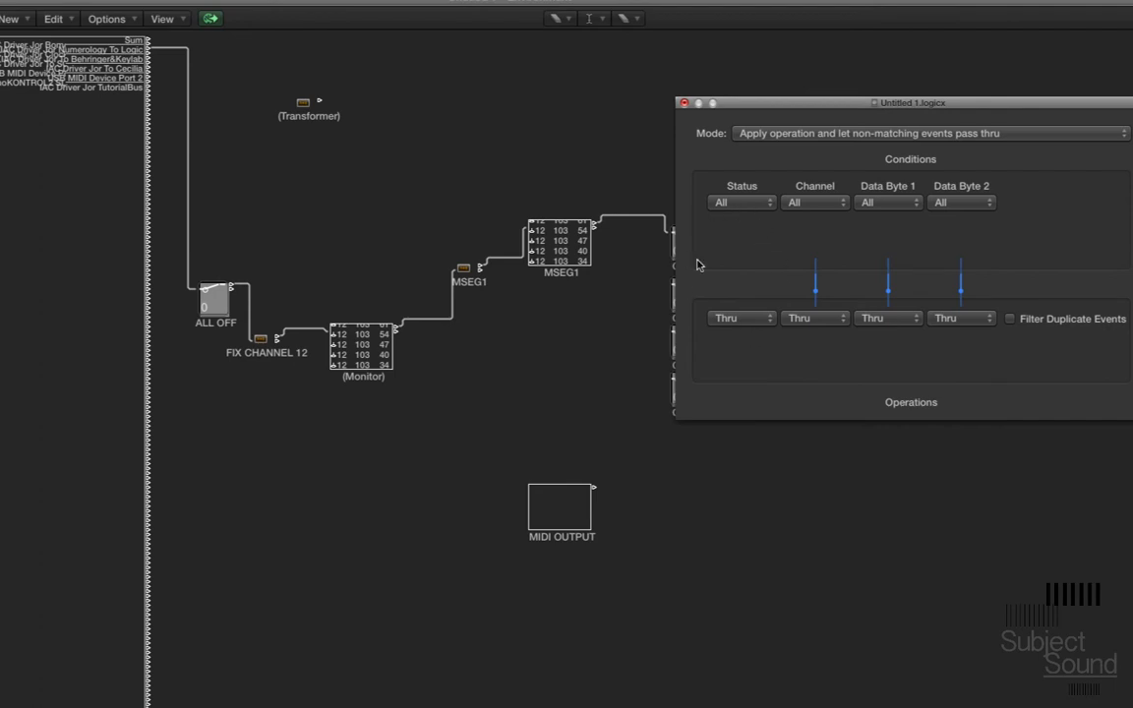
Set the MSEG1 transformer's Channel condition to = 10.
{"action": "left_click", "coordinate": [822, 199]}
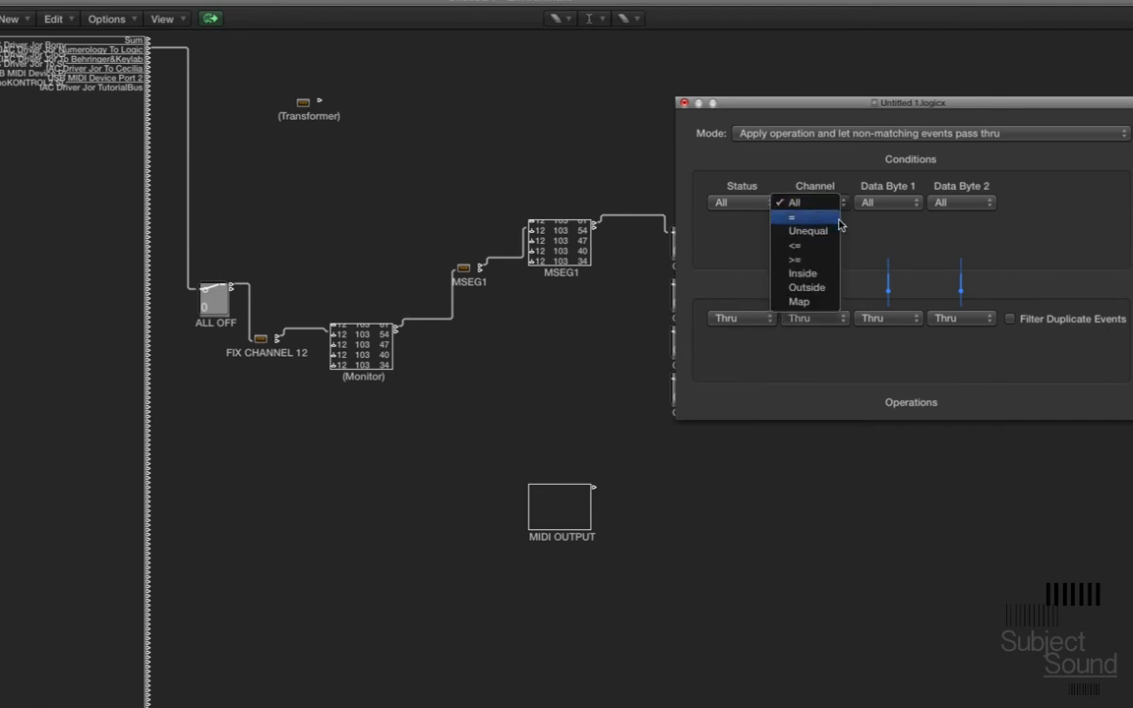
{"action": "left_click", "coordinate": [838, 219]}
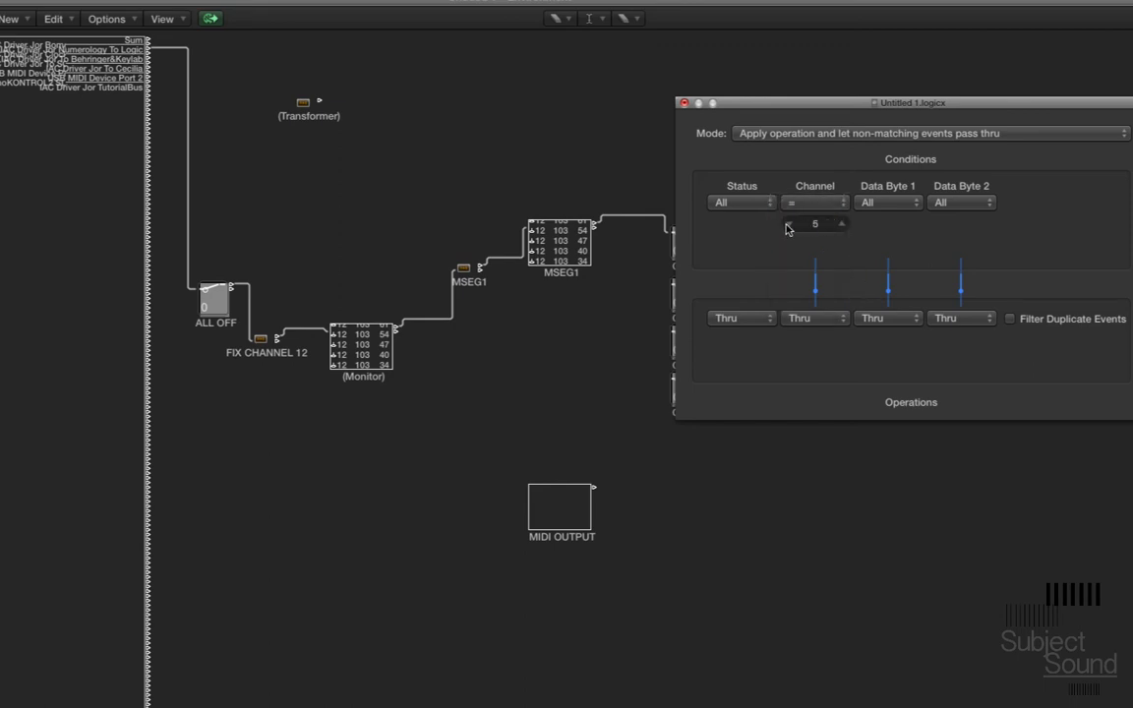
{"action": "left_click", "coordinate": [842, 226]}
{"action": "left_click", "coordinate": [842, 227]}
{"action": "left_click", "coordinate": [842, 226]}
Set the MSEG1 transformer's Channel operation to Fix with channel 3, and raise the Channel condition to 12.
{"action": "left_click", "coordinate": [824, 321]}
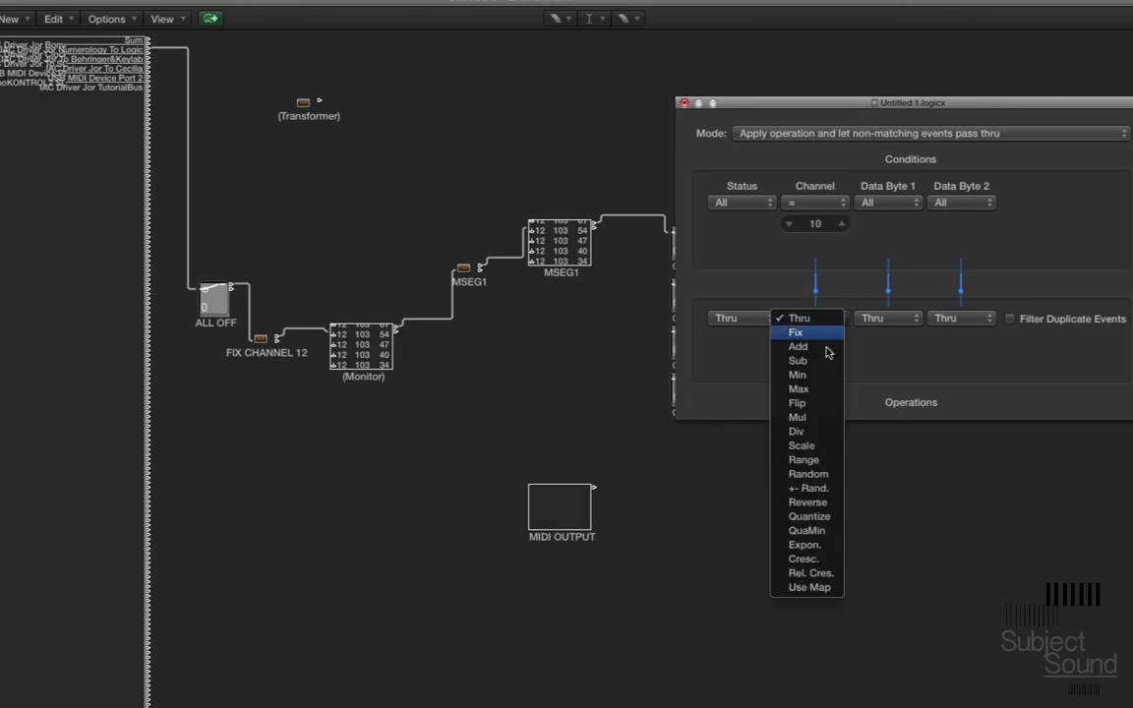
{"action": "left_click", "coordinate": [736, 327]}
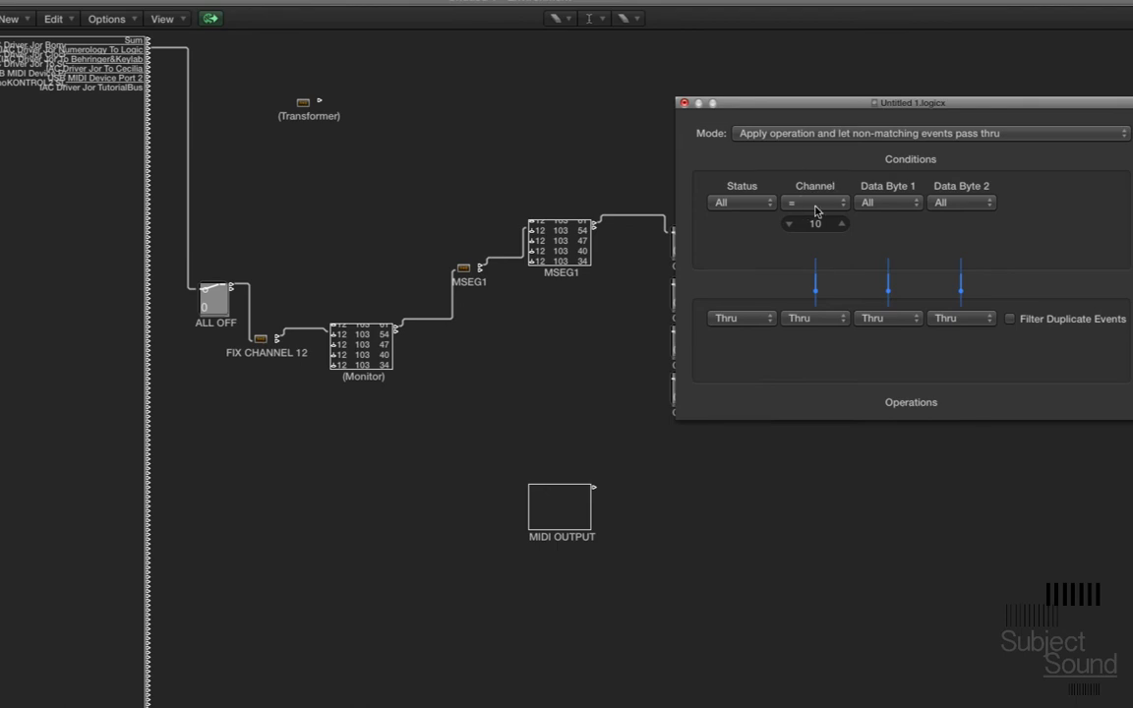
{"action": "left_click", "coordinate": [828, 319]}
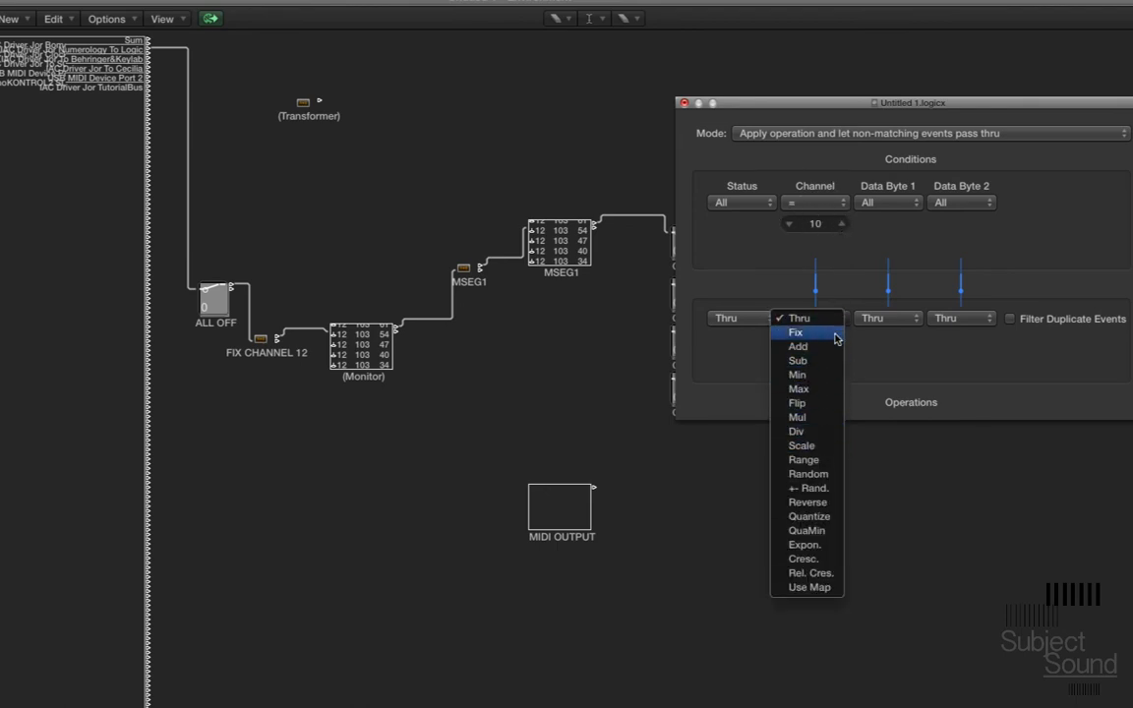
{"action": "left_click", "coordinate": [835, 334]}
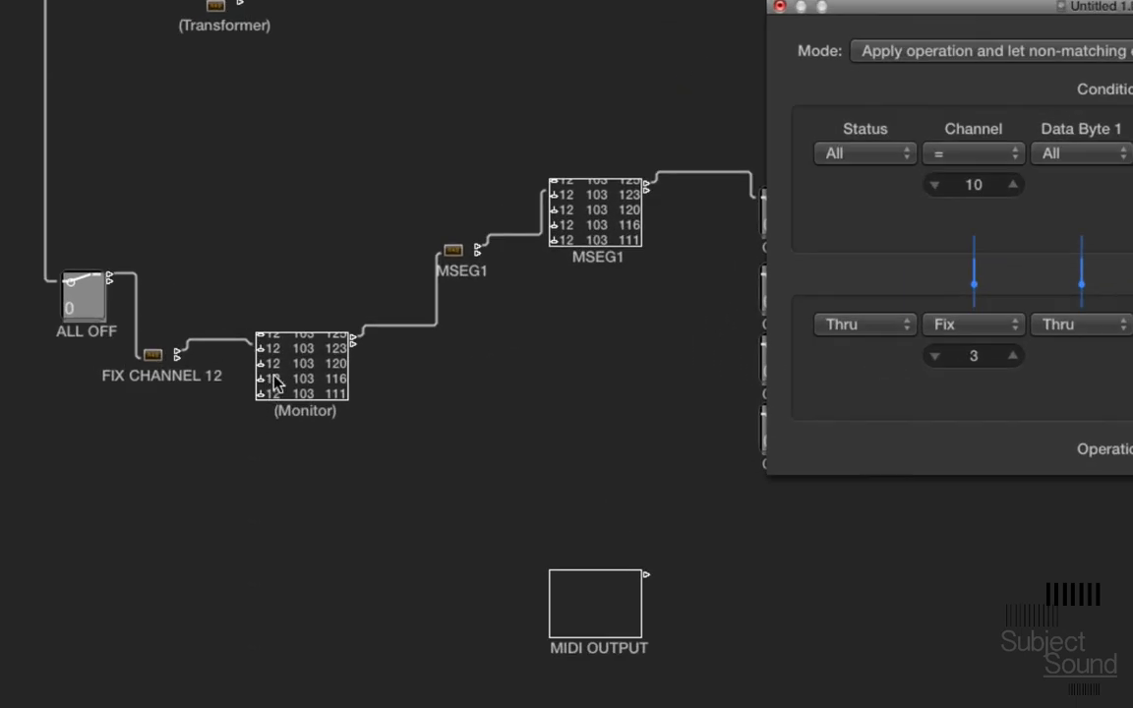
{"action": "left_click", "coordinate": [1018, 189]}
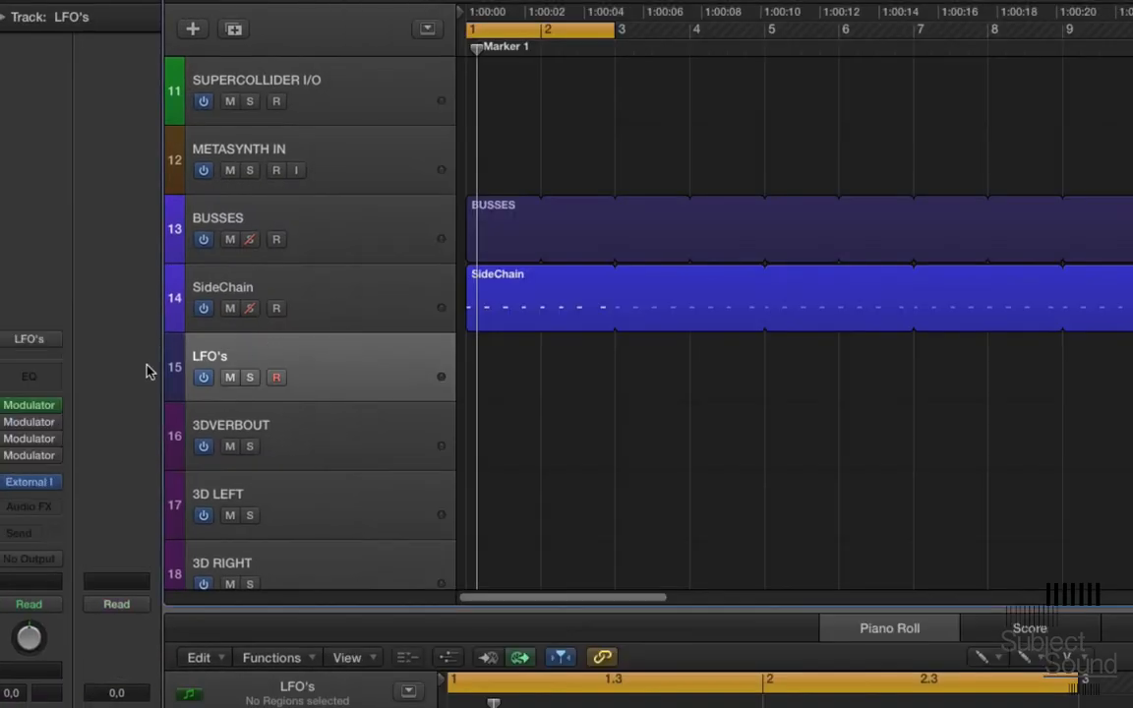
Open the first Modulator plug-in on the LFO's track and check the LFO's To destination.
{"action": "left_click", "coordinate": [36, 407]}
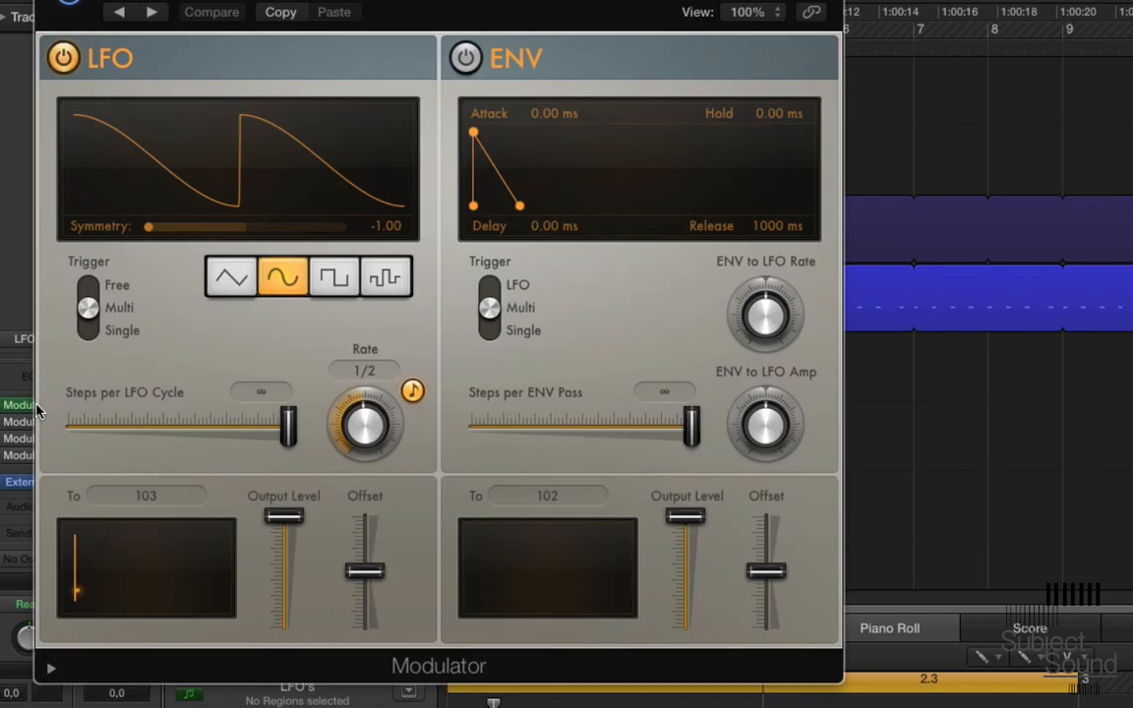
{"action": "left_click", "coordinate": [155, 501]}
{"action": "left_click", "coordinate": [71, 462]}
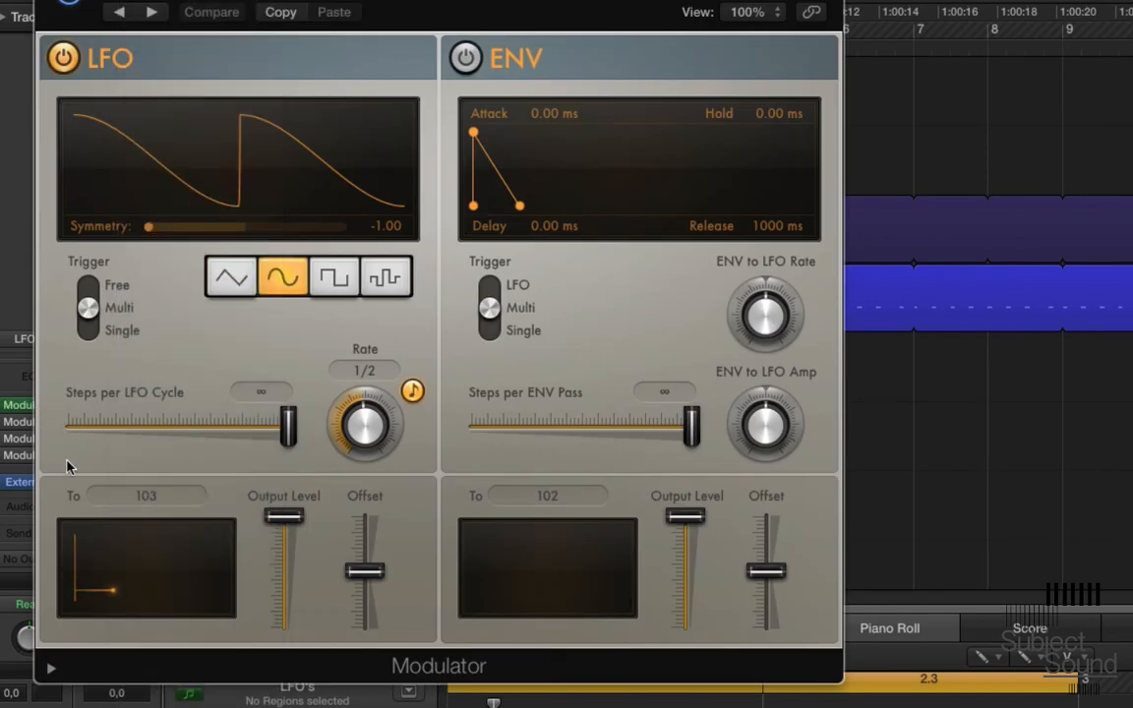
Open the MIDI Environment and arrange its window beside the Modulator so the FIX CHANNEL 12 chain is in view.
{"action": "left_click", "coordinate": [531, 0]}
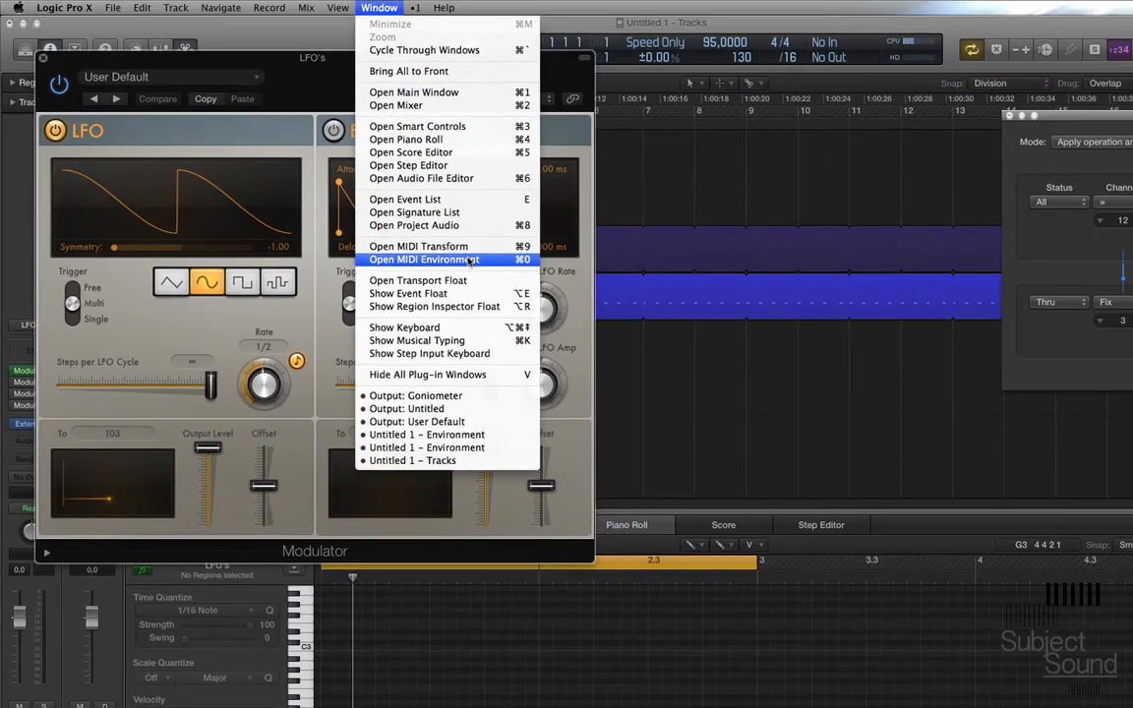
{"action": "left_click", "coordinate": [606, 242]}
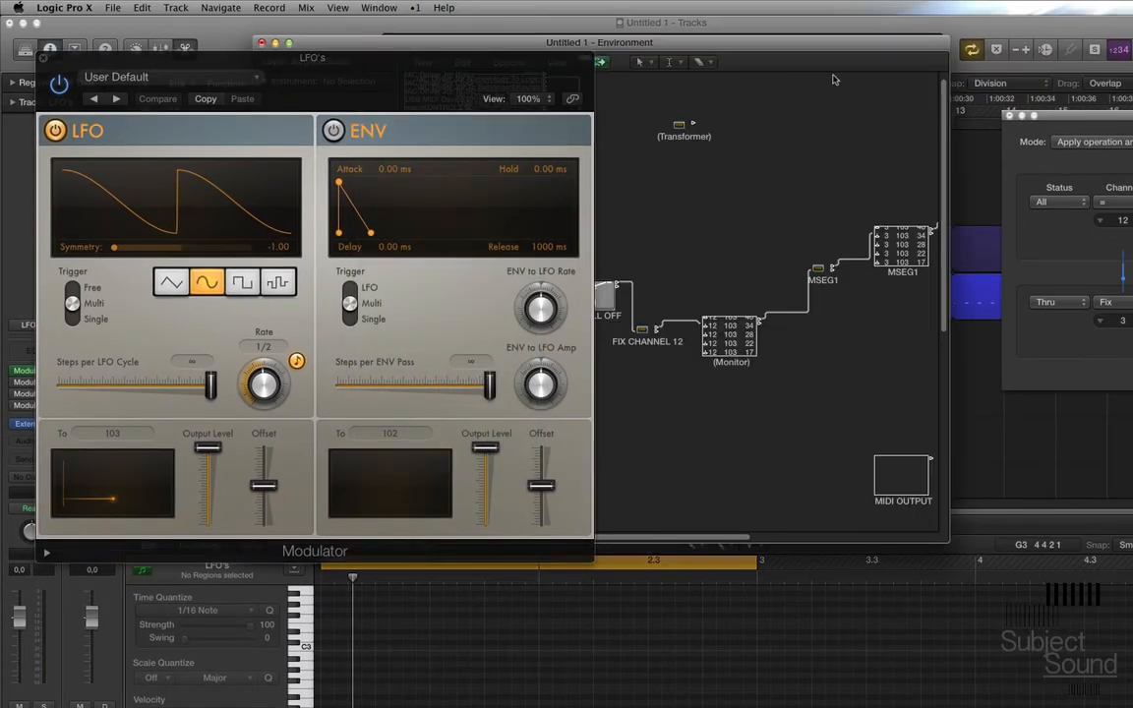
{"action": "left_click_drag", "start_coordinate": [812, 45], "coordinate": [1132, 46]}
{"action": "left_click_drag", "start_coordinate": [1120, 116], "coordinate": [1132, 115]}
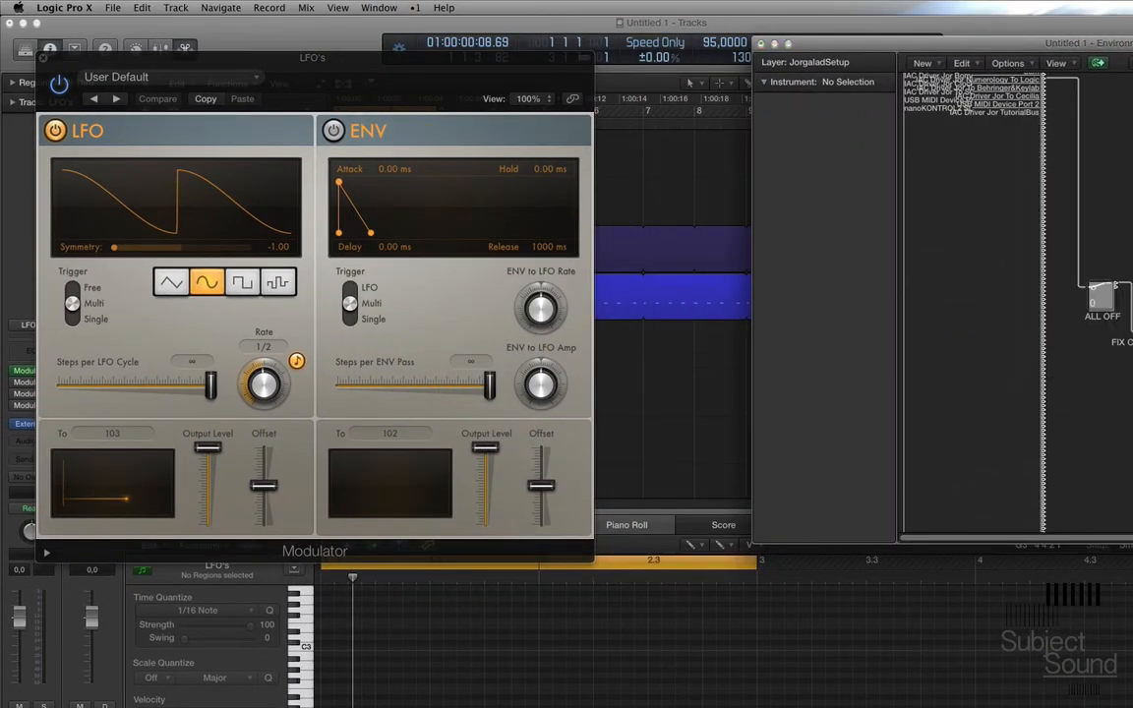
{"action": "left_click_drag", "start_coordinate": [1097, 39], "coordinate": [837, 19]}
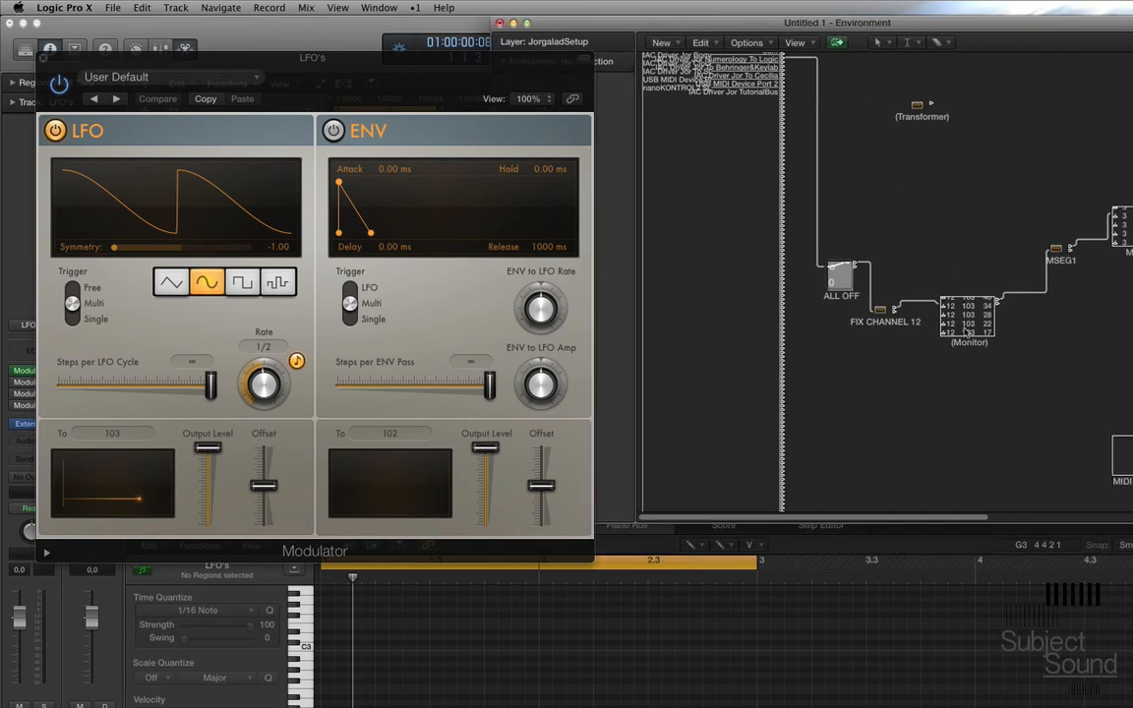
Set the Modulator LFO's To destination to 104, run playback, and shift the Environment window to show the MSEG1 monitor.
{"action": "left_click", "coordinate": [135, 437]}
{"action": "left_click", "coordinate": [1020, 203]}
{"action": "key", "text": "space"}
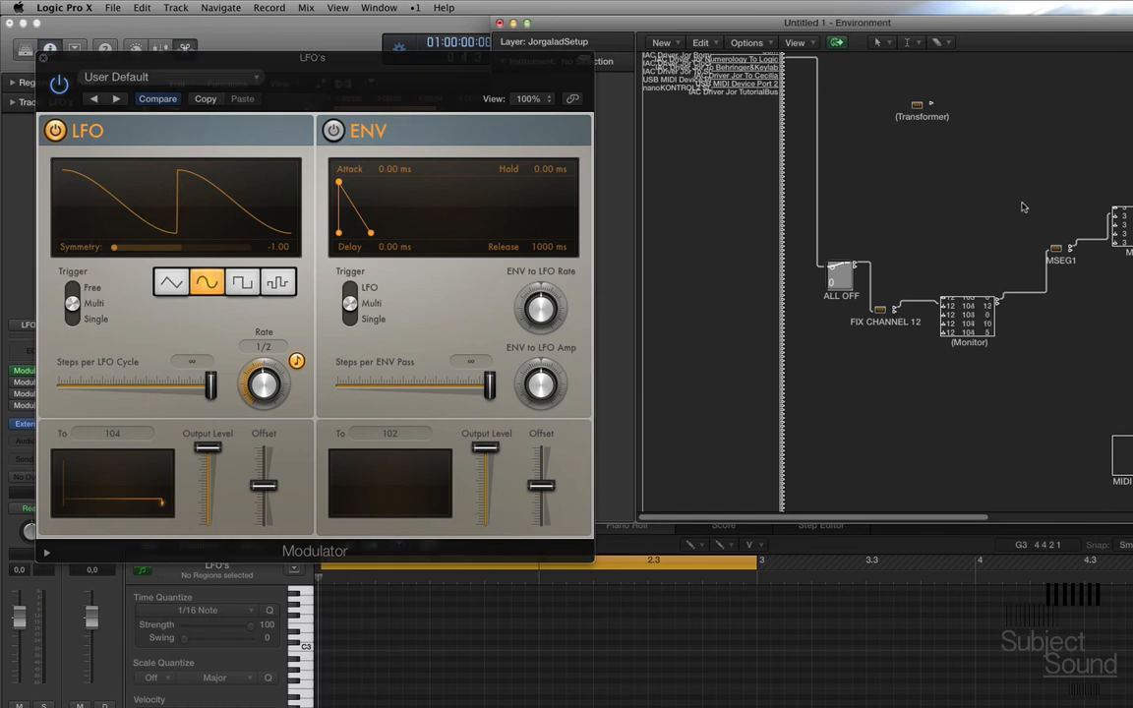
{"action": "key", "text": "space"}
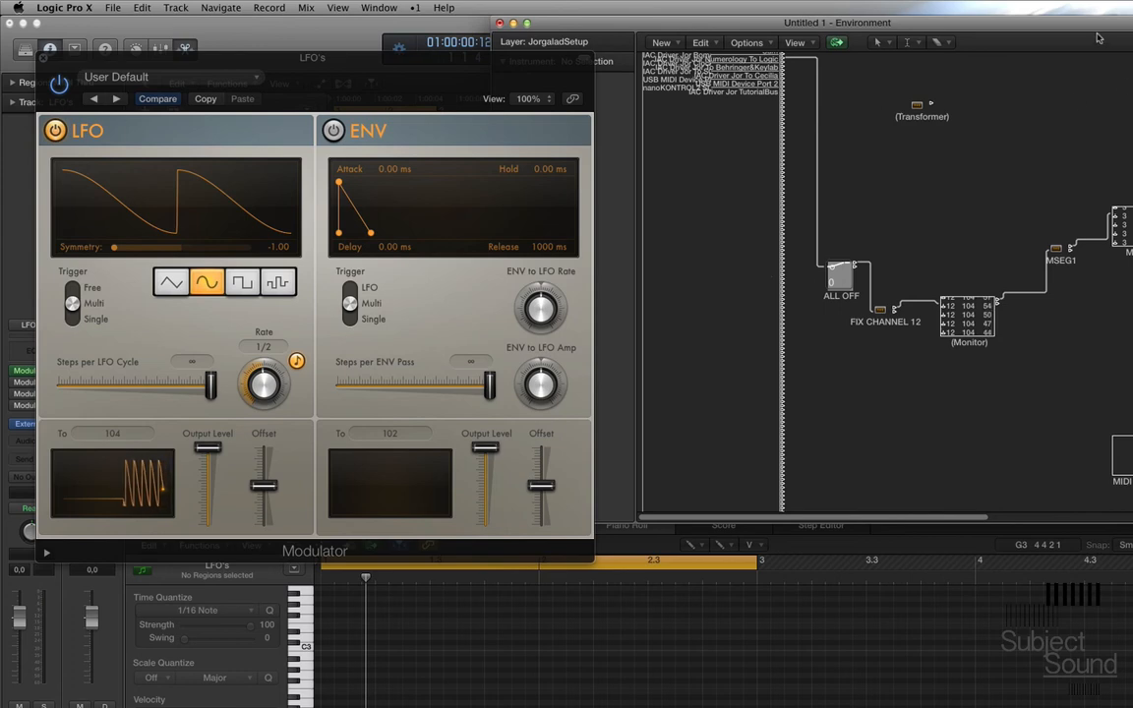
{"action": "left_click_drag", "start_coordinate": [1078, 26], "coordinate": [1006, 26]}
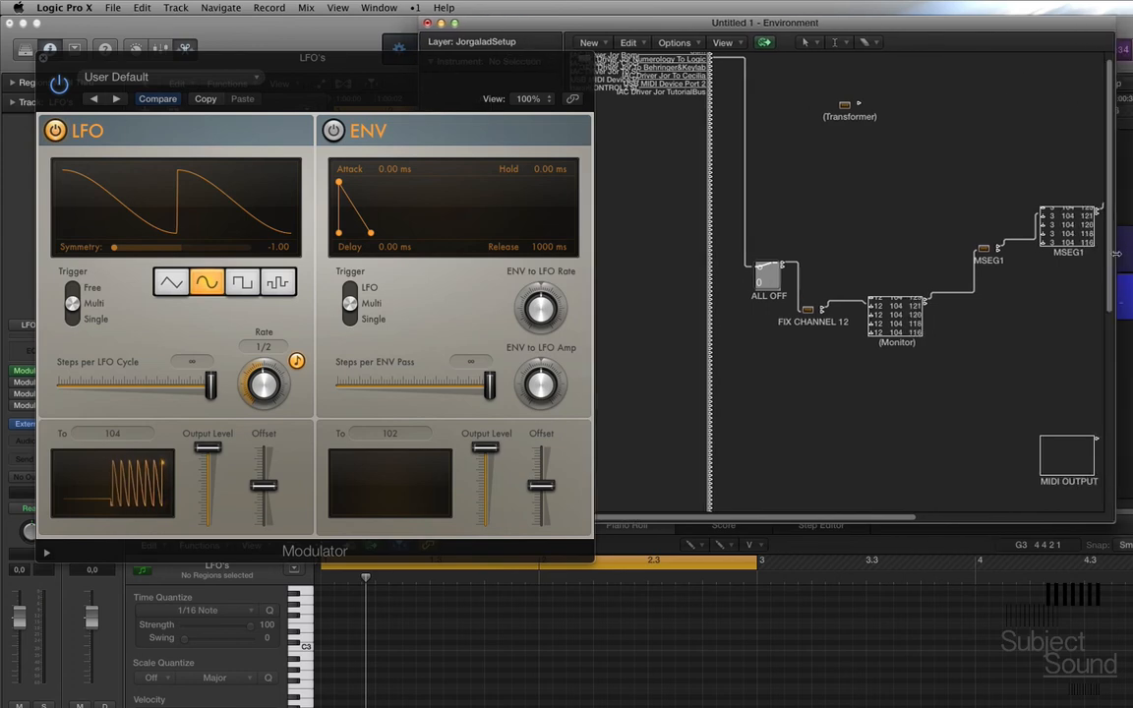
Set the Modulator LFO's Rate to 1.5 bars.
{"action": "left_click_drag", "start_coordinate": [1116, 251], "coordinate": [1132, 246]}
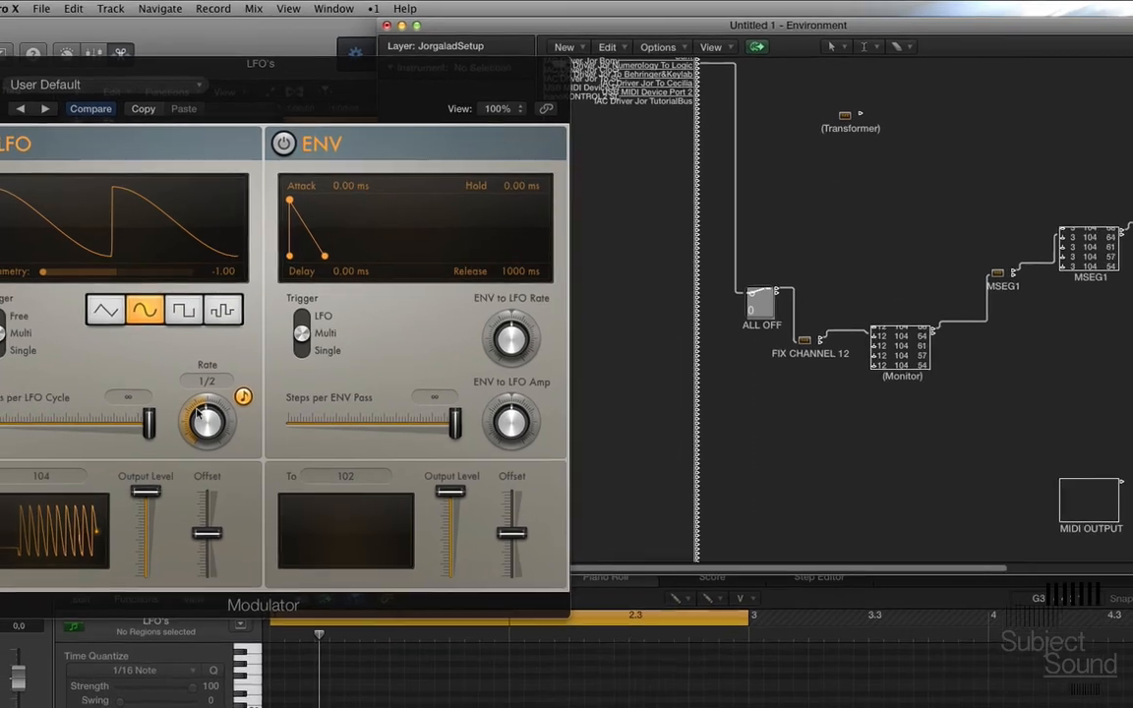
{"action": "left_click_drag", "start_coordinate": [262, 377], "coordinate": [263, 362]}
{"action": "left_click_drag", "start_coordinate": [202, 403], "coordinate": [205, 443]}
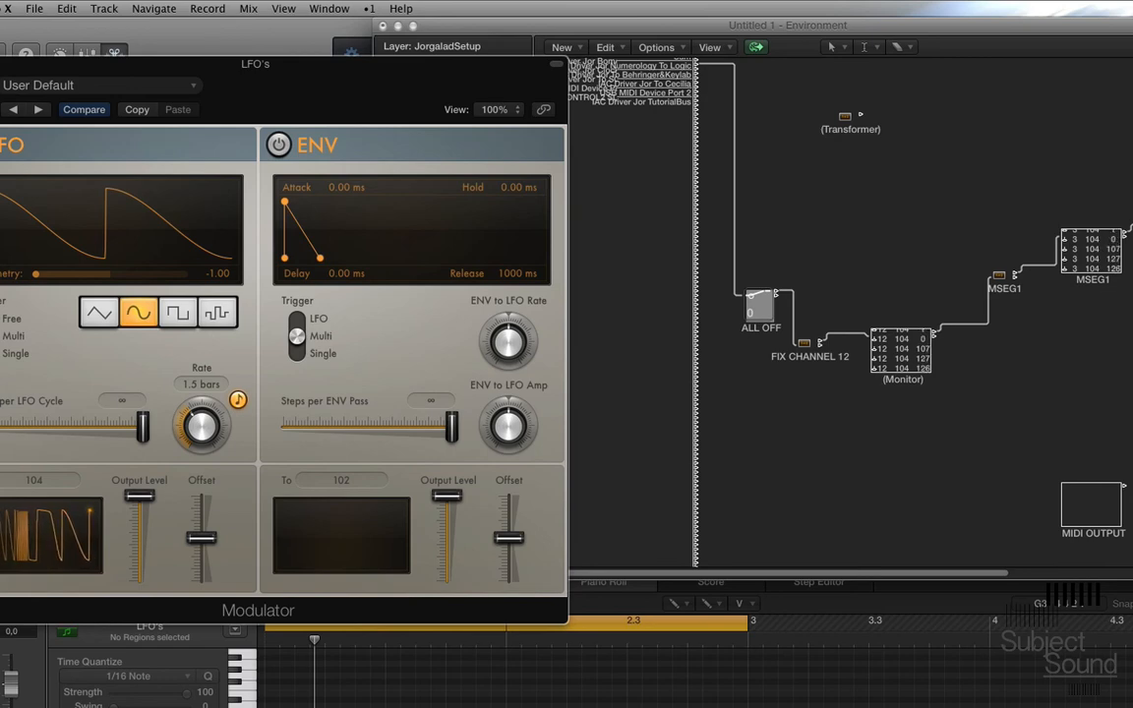
Open the MSEG1 transformer's settings beside the Modulator and check the LFO's To destination, keeping 104.
{"action": "double_click", "coordinate": [843, 116]}
{"action": "left_click_drag", "start_coordinate": [877, 8], "coordinate": [406, 175]}
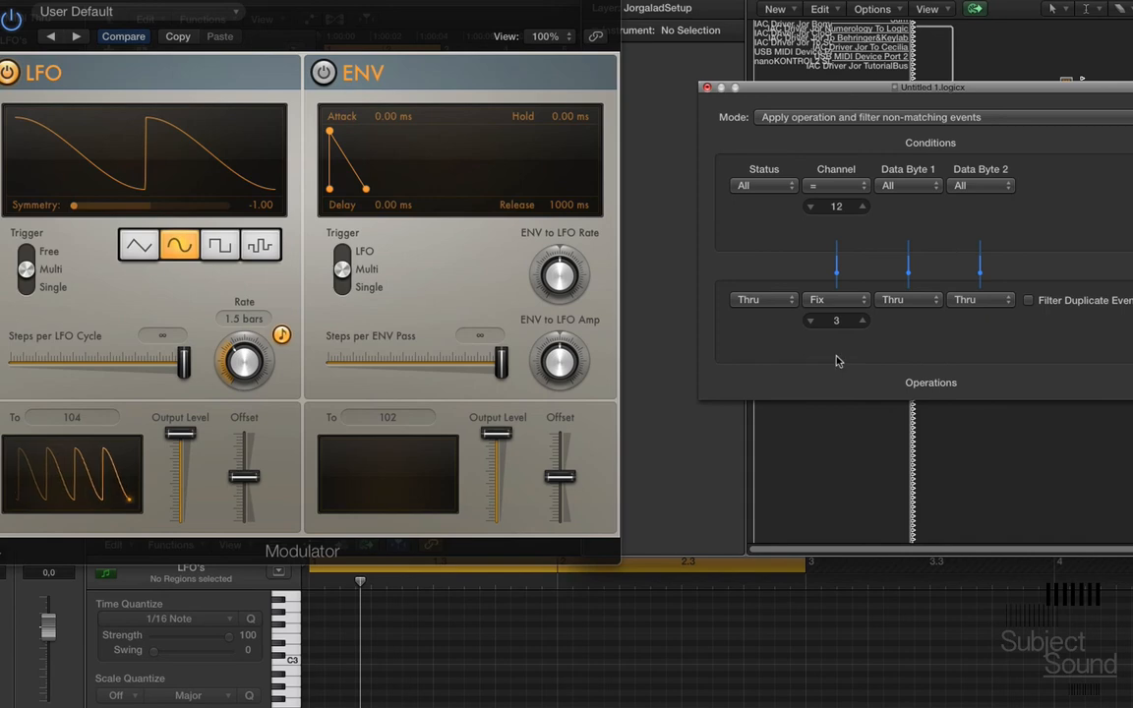
{"action": "left_click", "coordinate": [88, 424]}
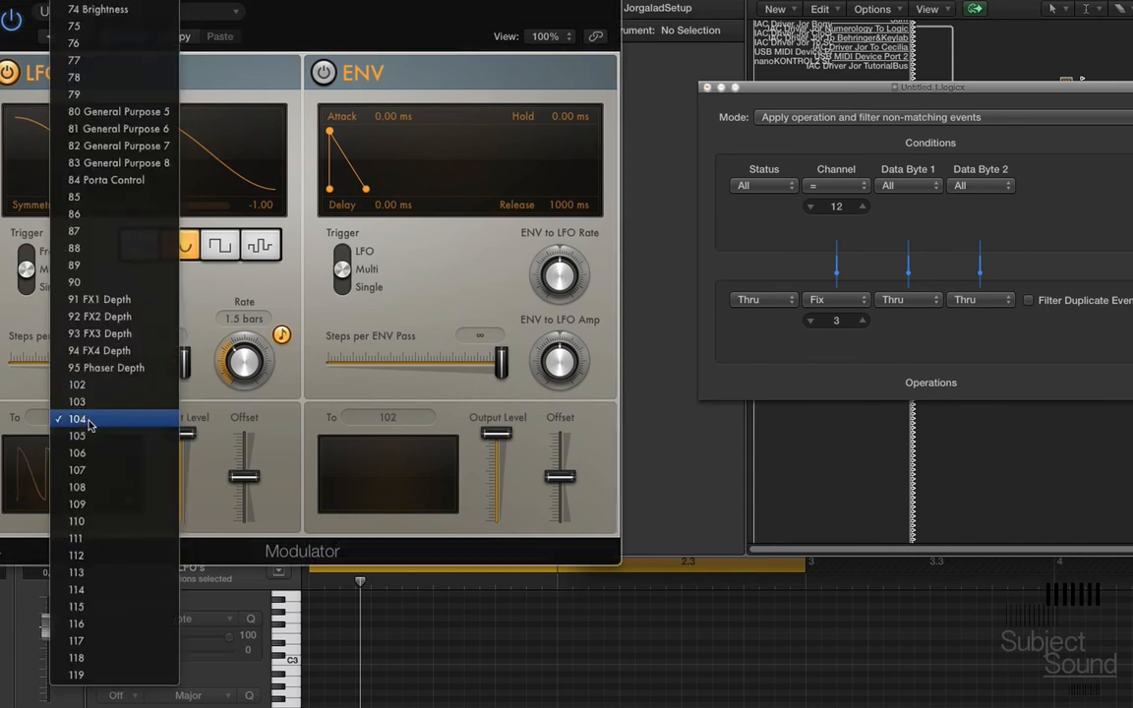
{"action": "left_click", "coordinate": [87, 423]}
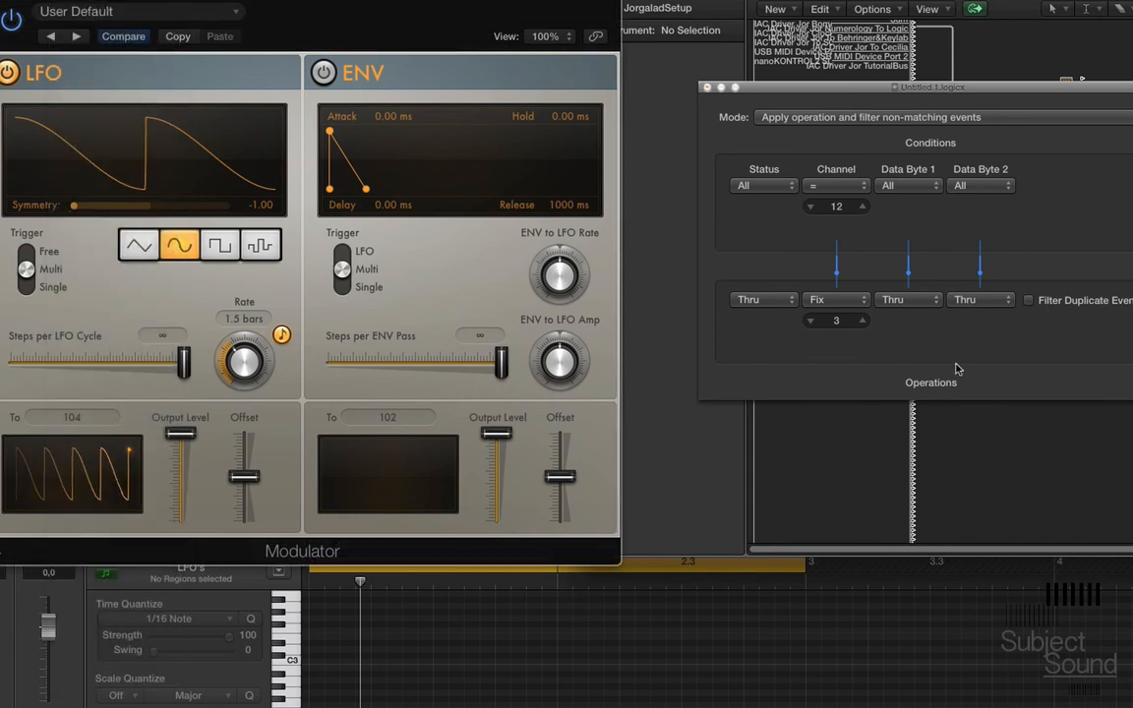
Set the MSEG1 transformer's Data Byte 1 condition to equal 104.
{"action": "left_click", "coordinate": [913, 190]}
{"action": "left_click", "coordinate": [887, 199]}
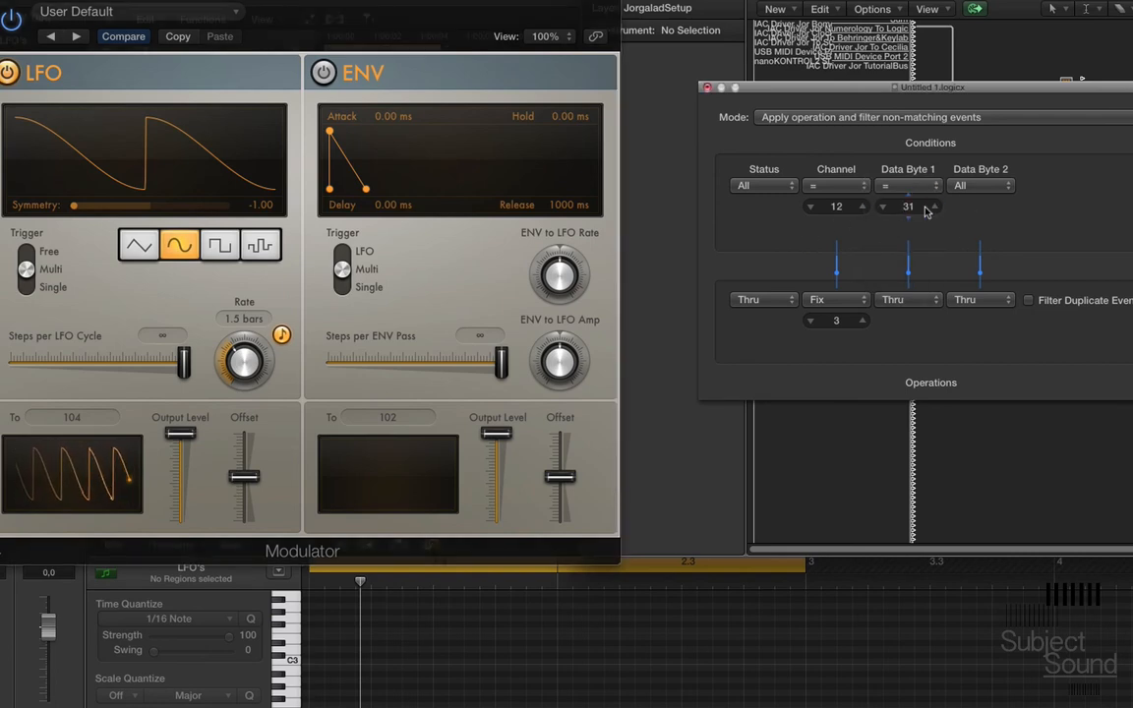
{"action": "double_click", "coordinate": [925, 208]}
{"action": "type", "text": "56"}
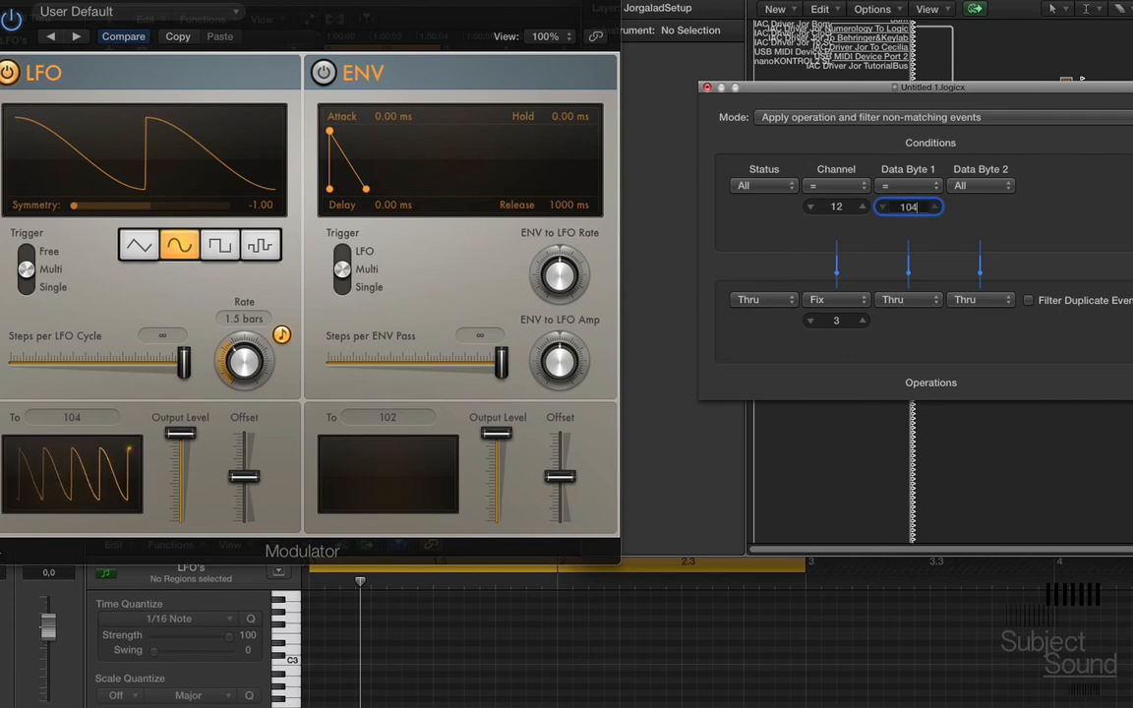
{"action": "key", "text": "Return"}
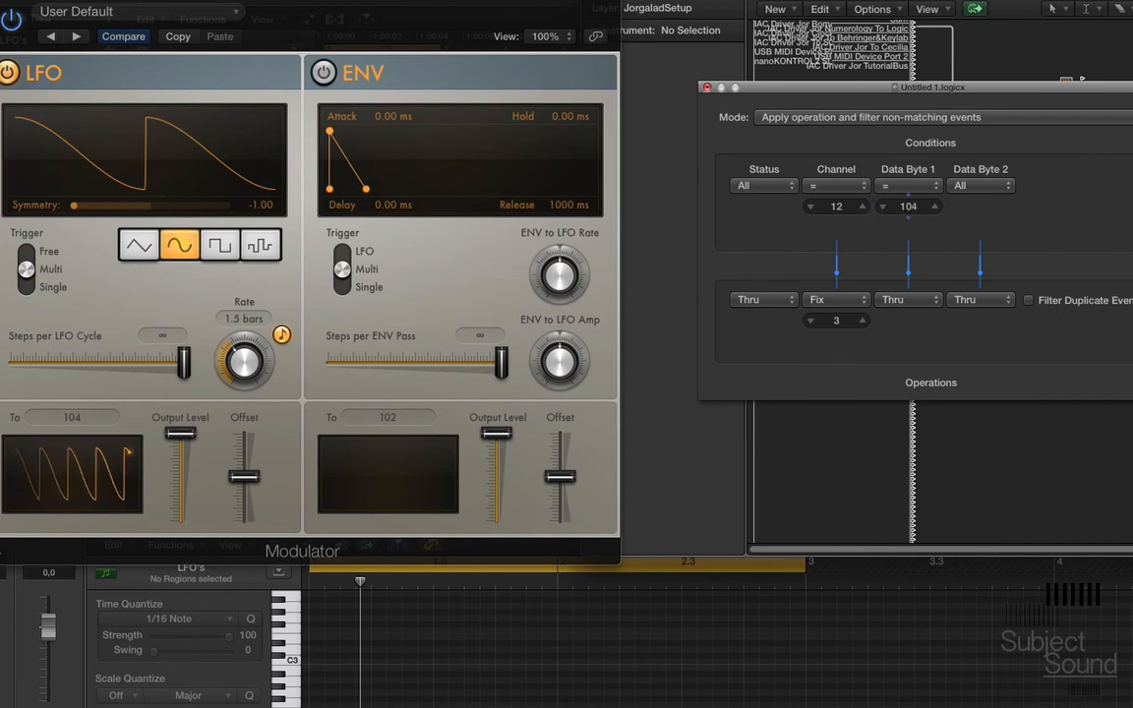
Set the Data Byte 1 operation to Fix with value 6, and arrange the transformer window so the MSEG1 monitor is in view.
{"action": "left_click", "coordinate": [919, 304]}
{"action": "left_click", "coordinate": [933, 319]}
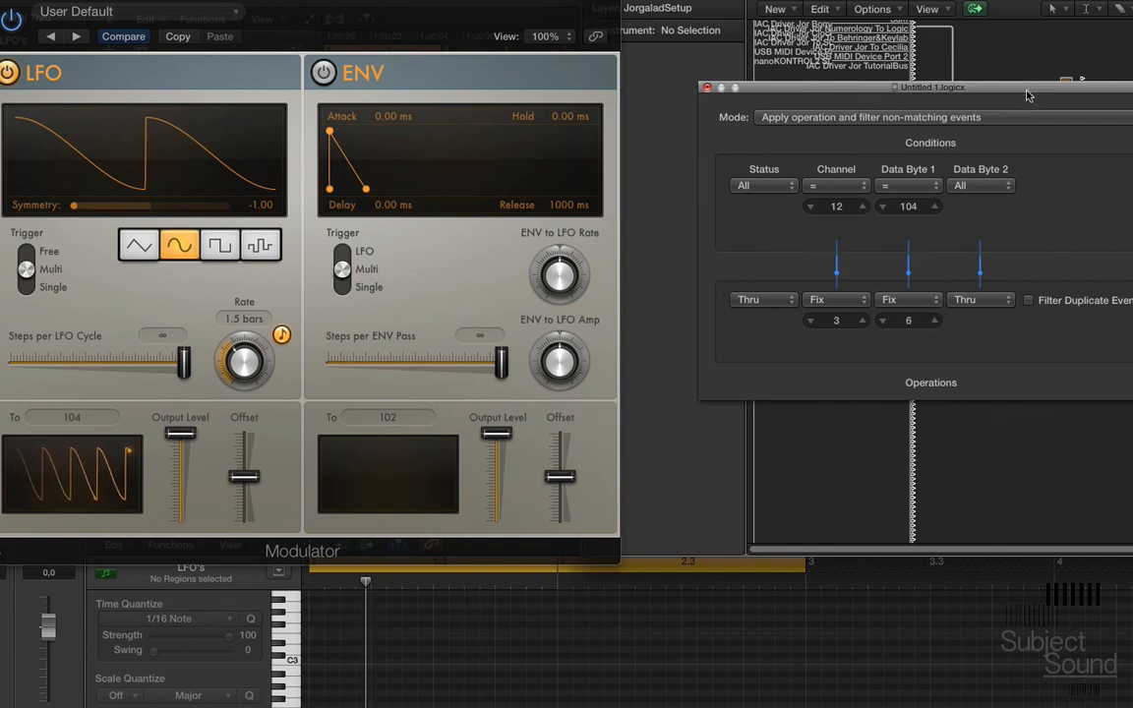
{"action": "left_click_drag", "start_coordinate": [1027, 95], "coordinate": [861, 50]}
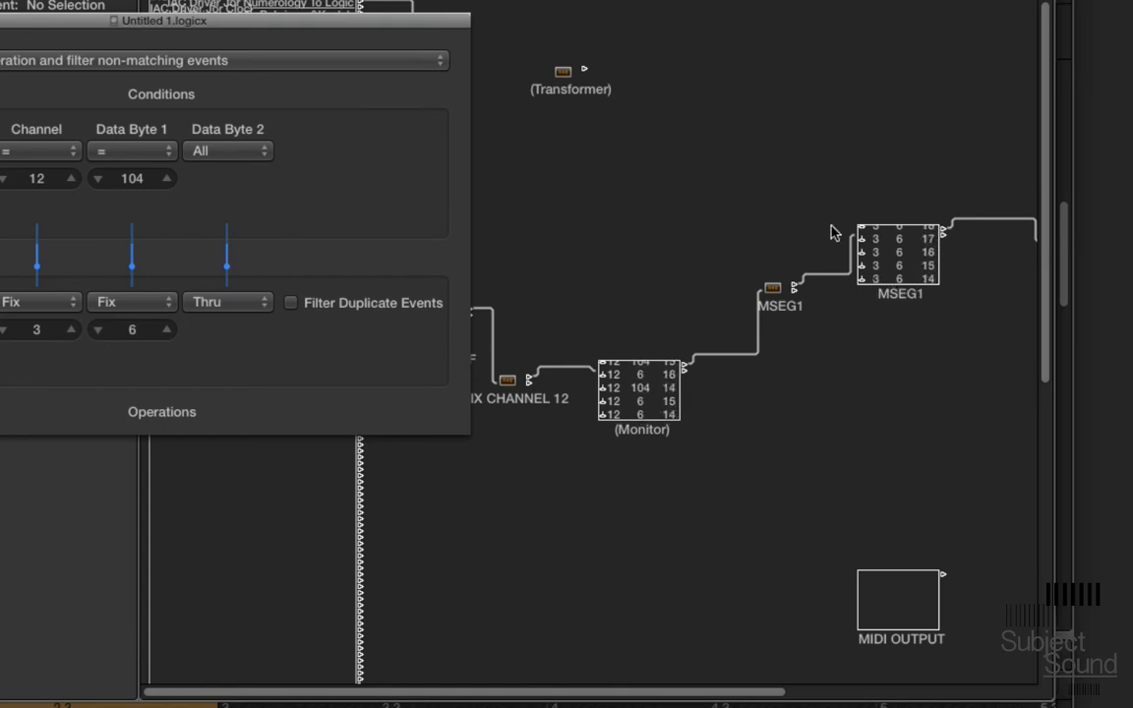
{"action": "left_click_drag", "start_coordinate": [365, 19], "coordinate": [498, 18]}
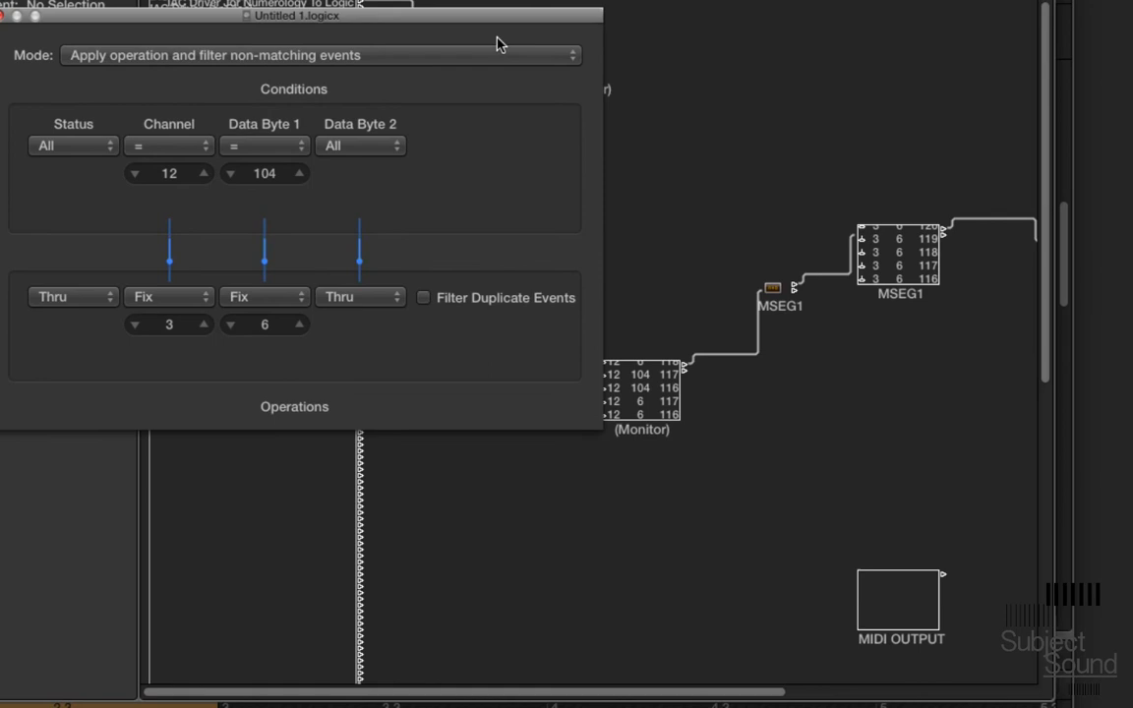
{"action": "left_click", "coordinate": [371, 150]}
{"action": "left_click", "coordinate": [373, 164]}
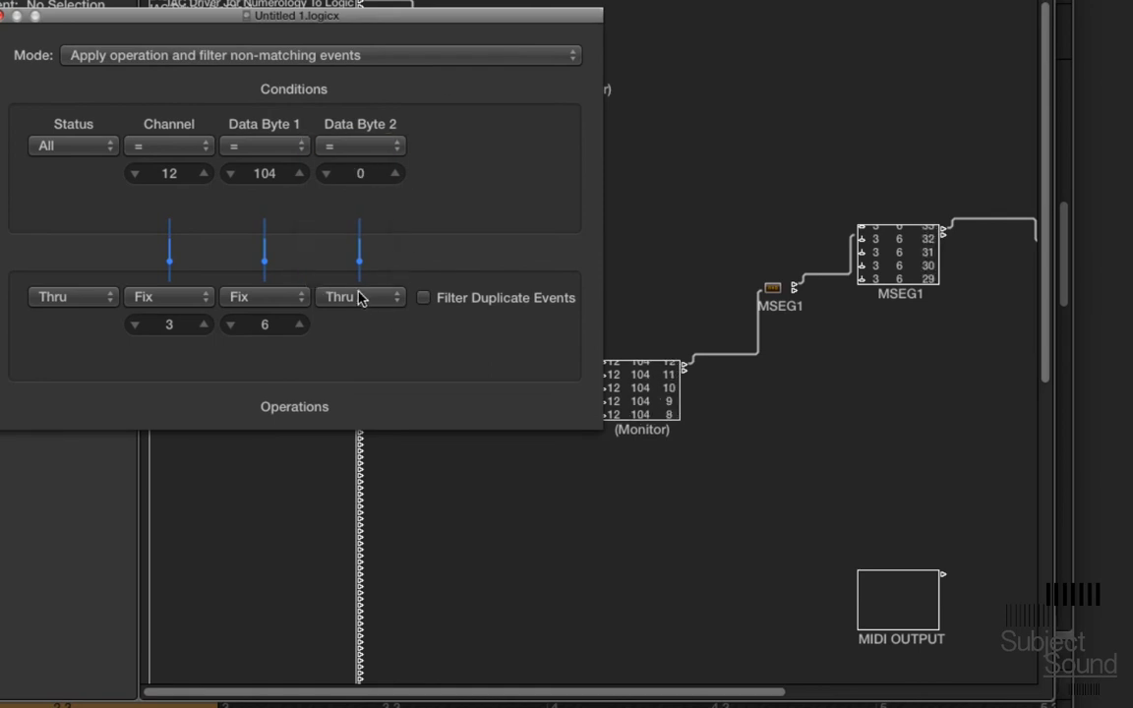
{"action": "left_click", "coordinate": [360, 297]}
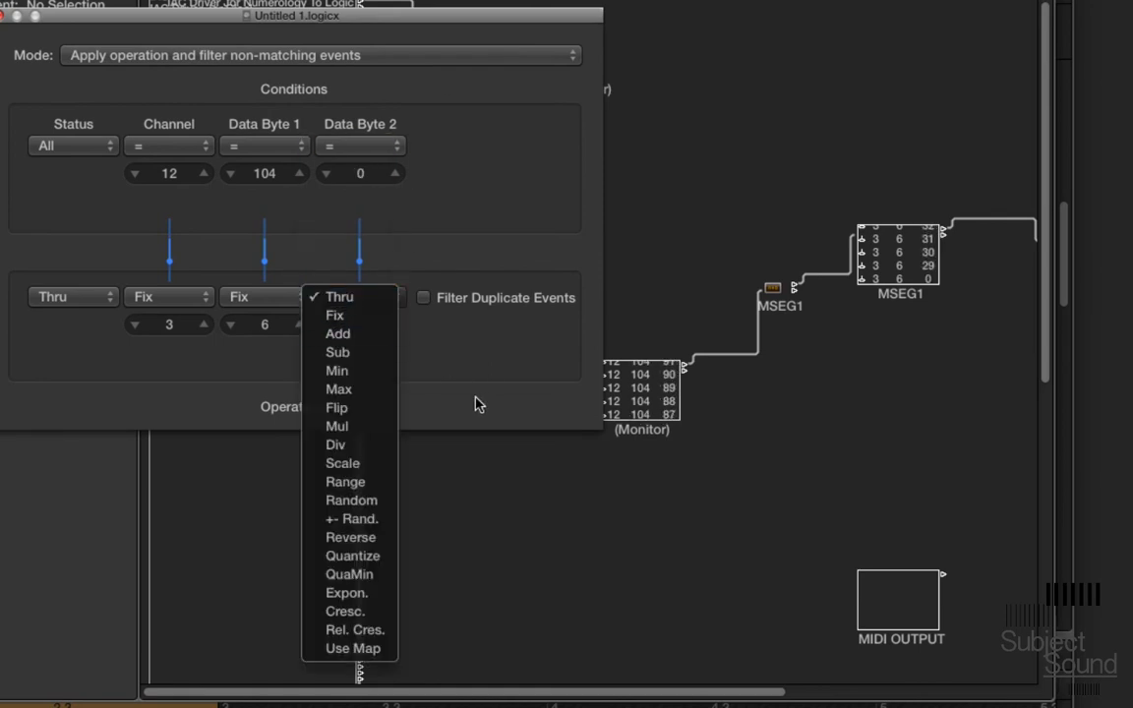
{"action": "left_click", "coordinate": [432, 324]}
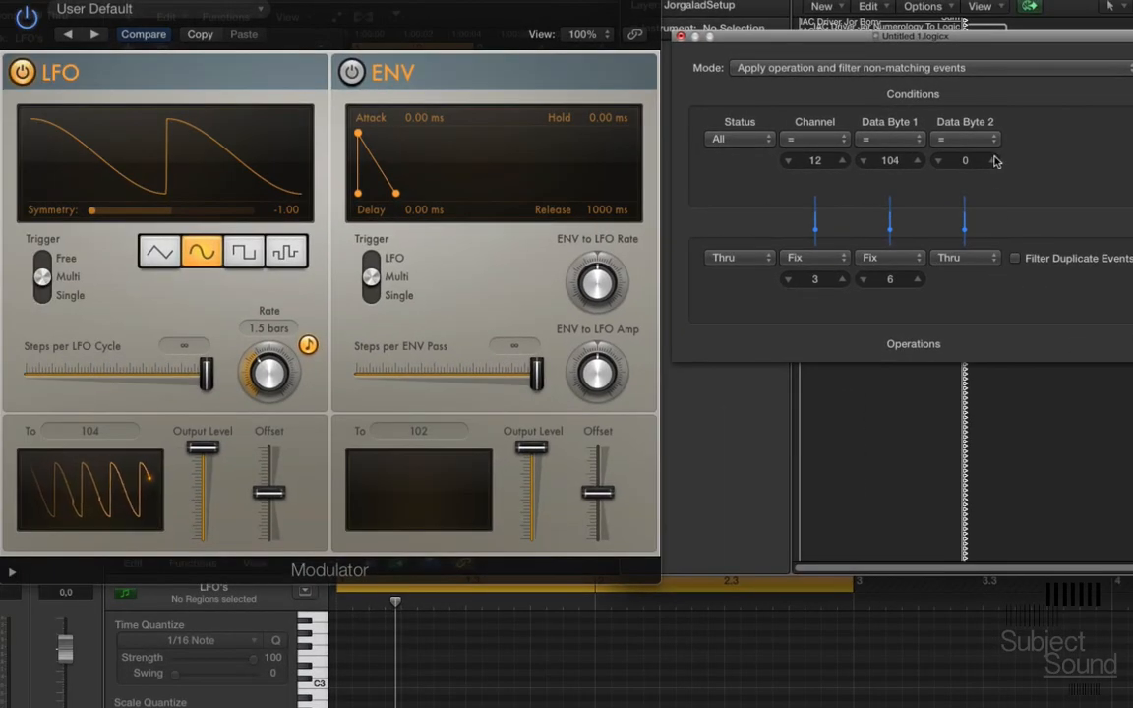
{"action": "left_click", "coordinate": [372, 146]}
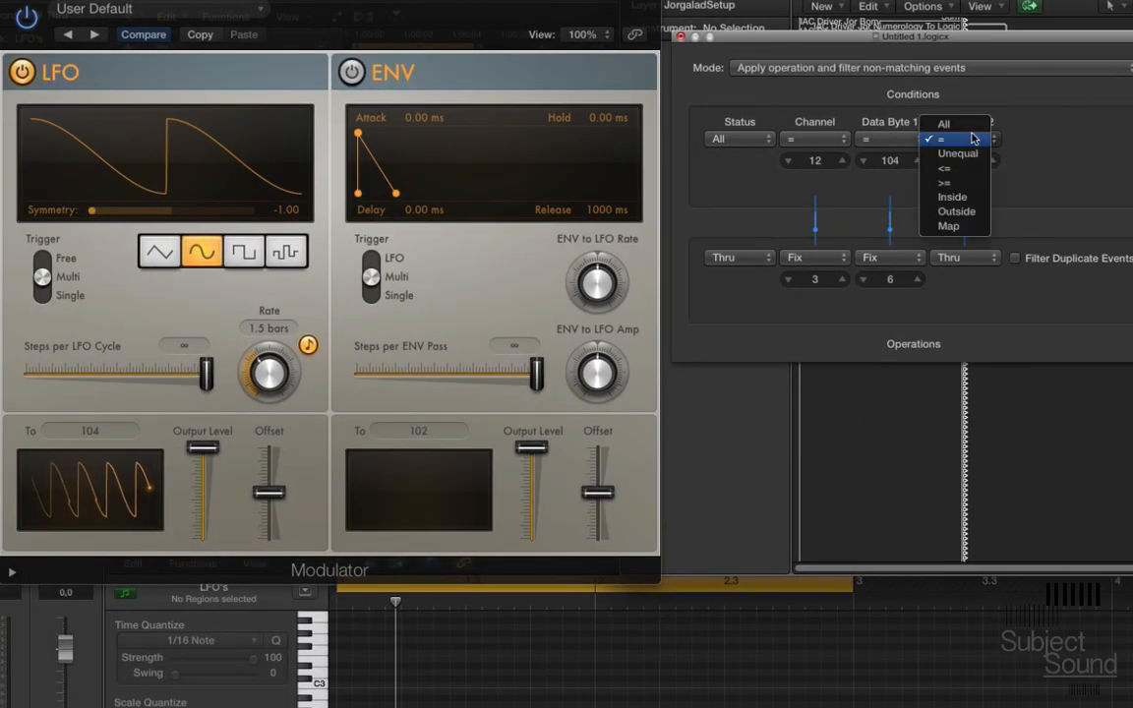
{"action": "left_click", "coordinate": [946, 124]}
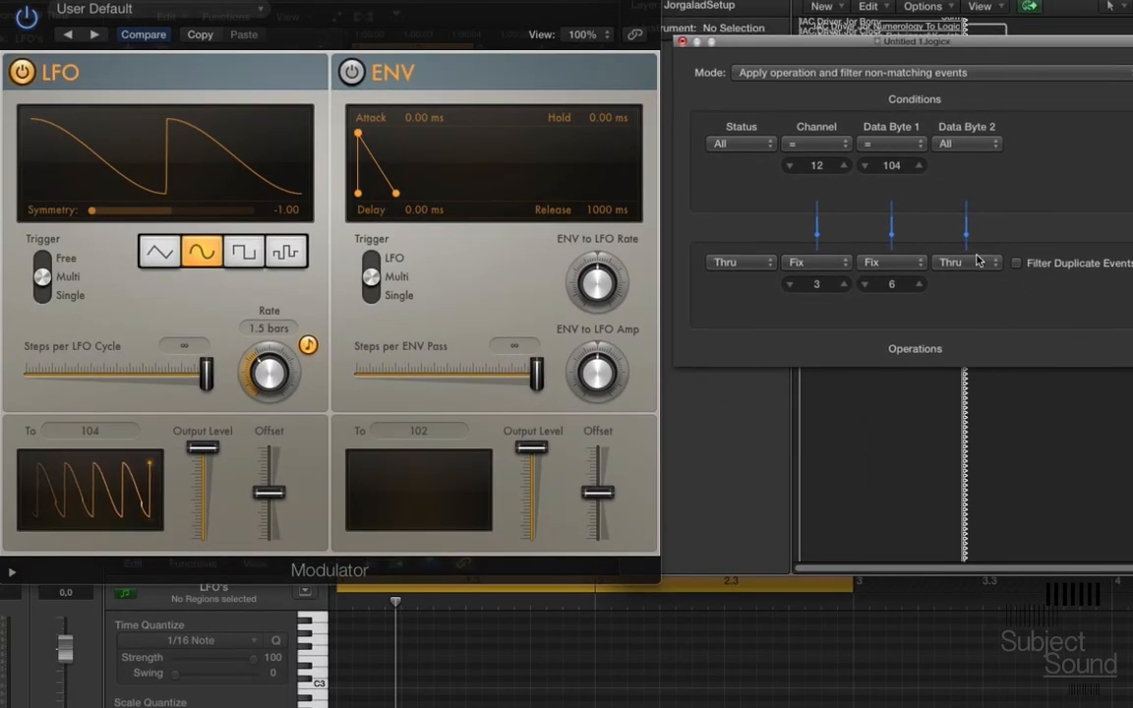
Try Max as the transformer's Data Byte 2 operation and adjust the Modulator LFO's Offset.
{"action": "left_click", "coordinate": [976, 274]}
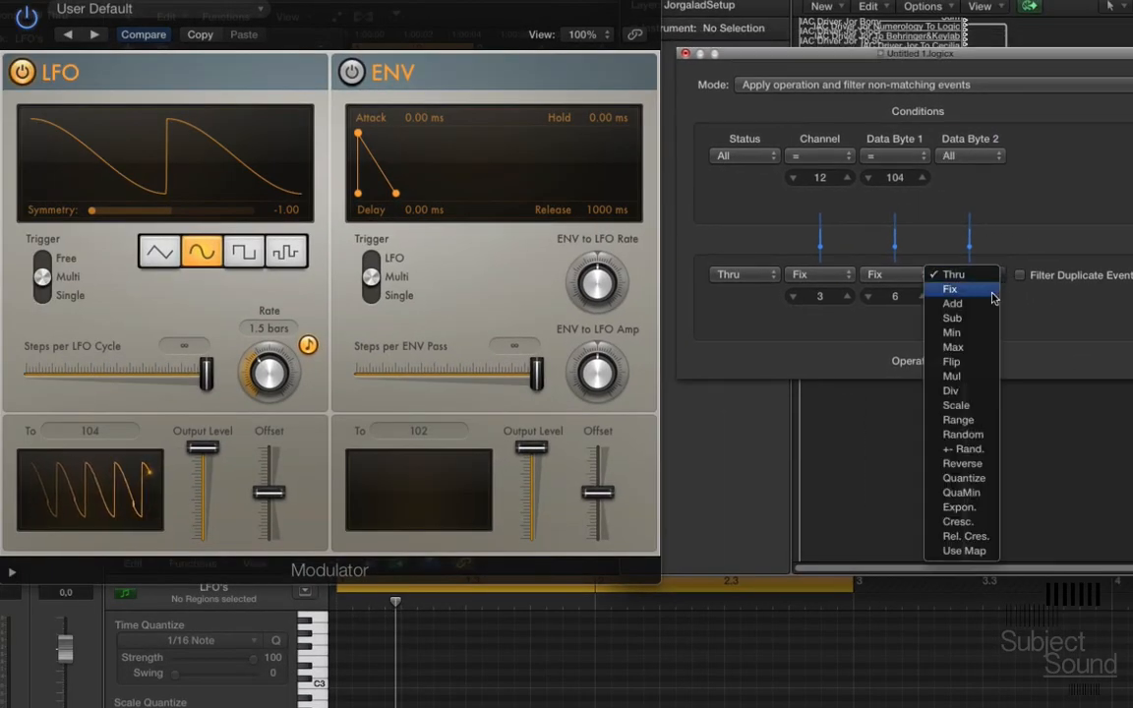
{"action": "left_click", "coordinate": [953, 348]}
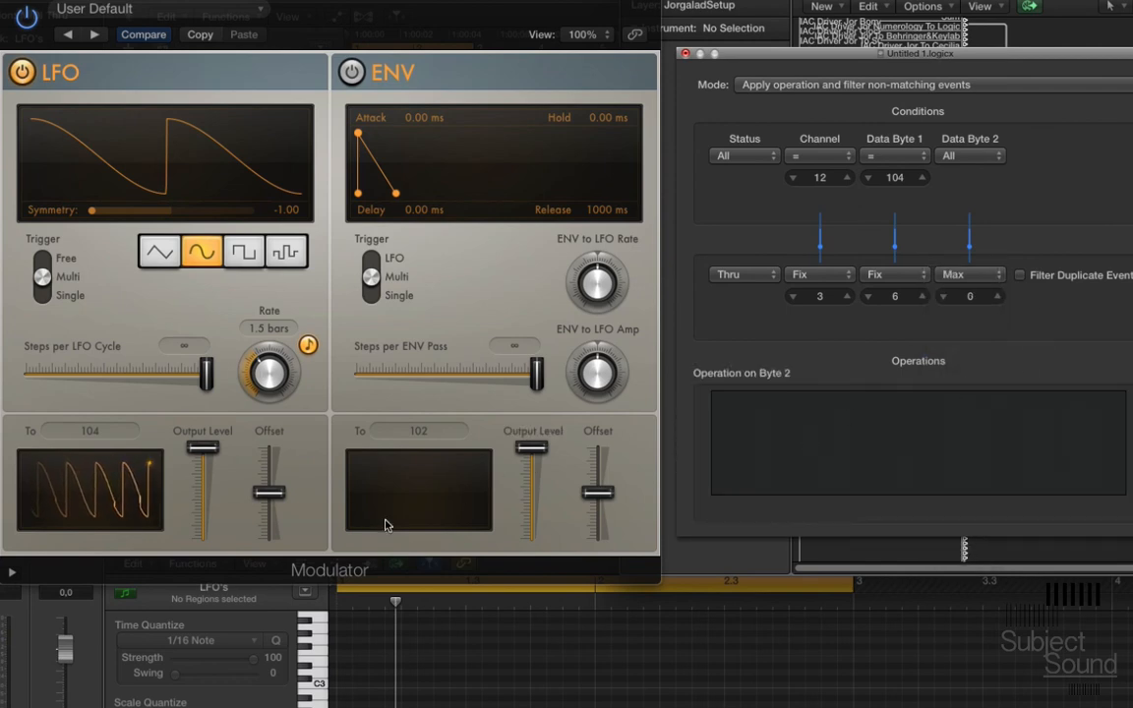
{"action": "mouse_move", "coordinate": [264, 494]}
{"action": "left_mouse_down"}
{"action": "mouse_move", "coordinate": [278, 508]}
{"action": "mouse_move", "coordinate": [277, 497]}
{"action": "left_mouse_up"}
{"action": "double_click", "coordinate": [269, 430]}
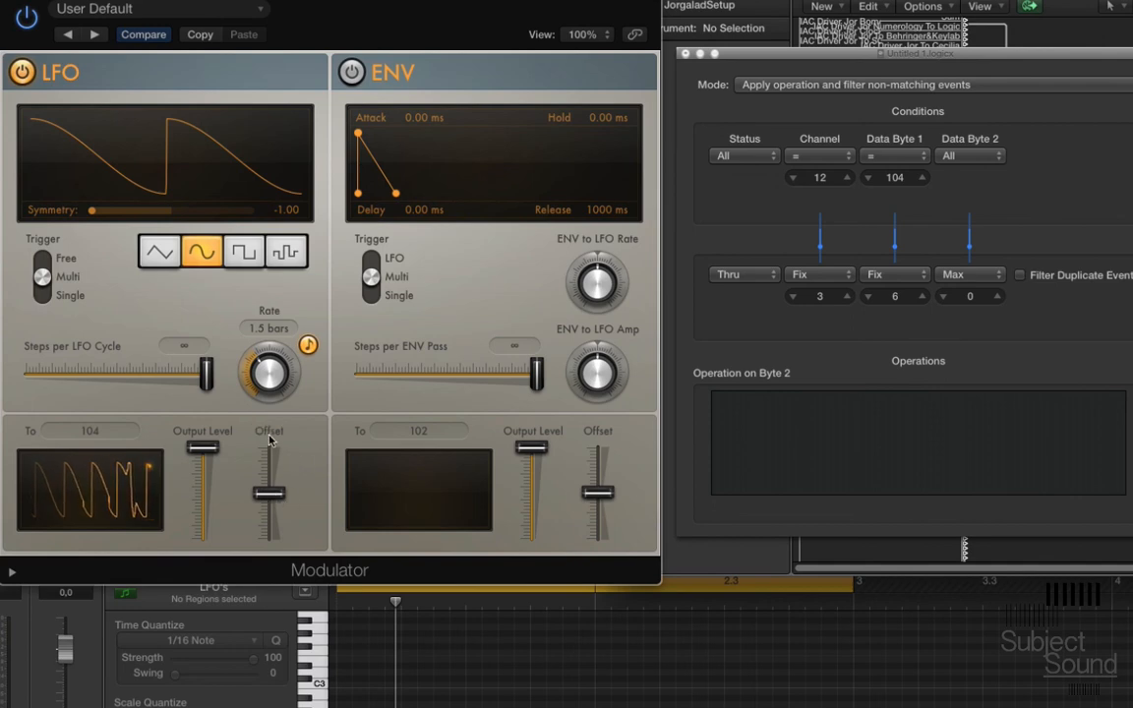
{"action": "key", "text": "Return"}
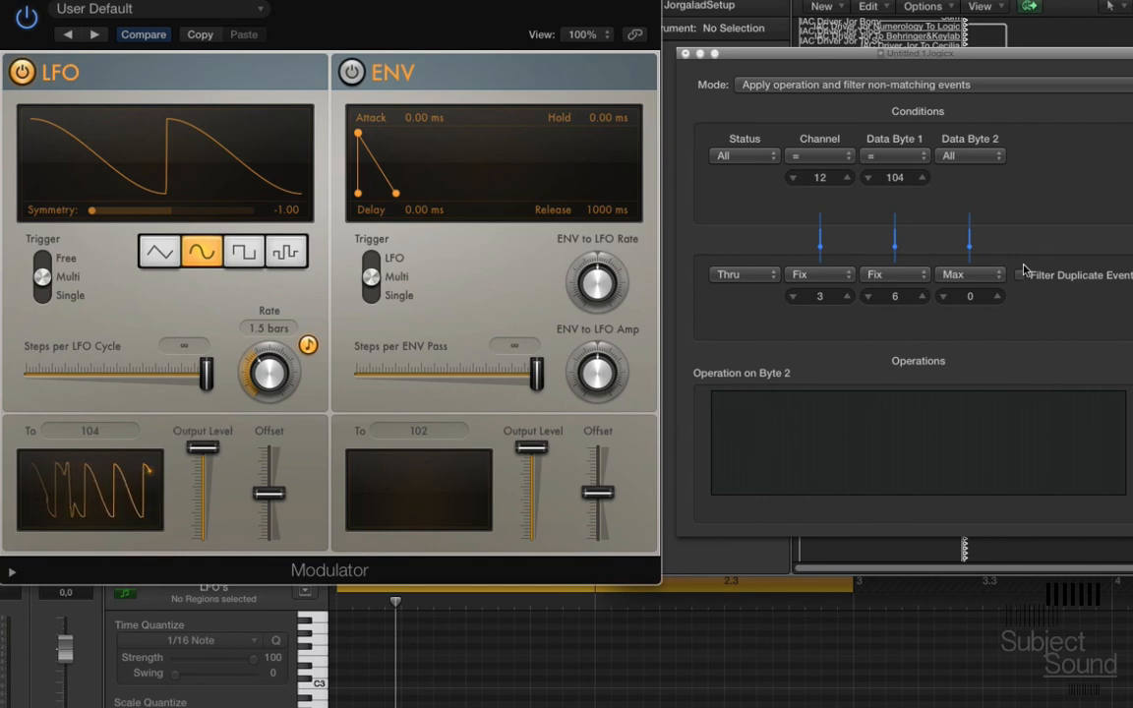
Set the transformer's Data Byte 2 operation to Scale and lower its scaling factor to 0.4991.
{"action": "left_click", "coordinate": [969, 274]}
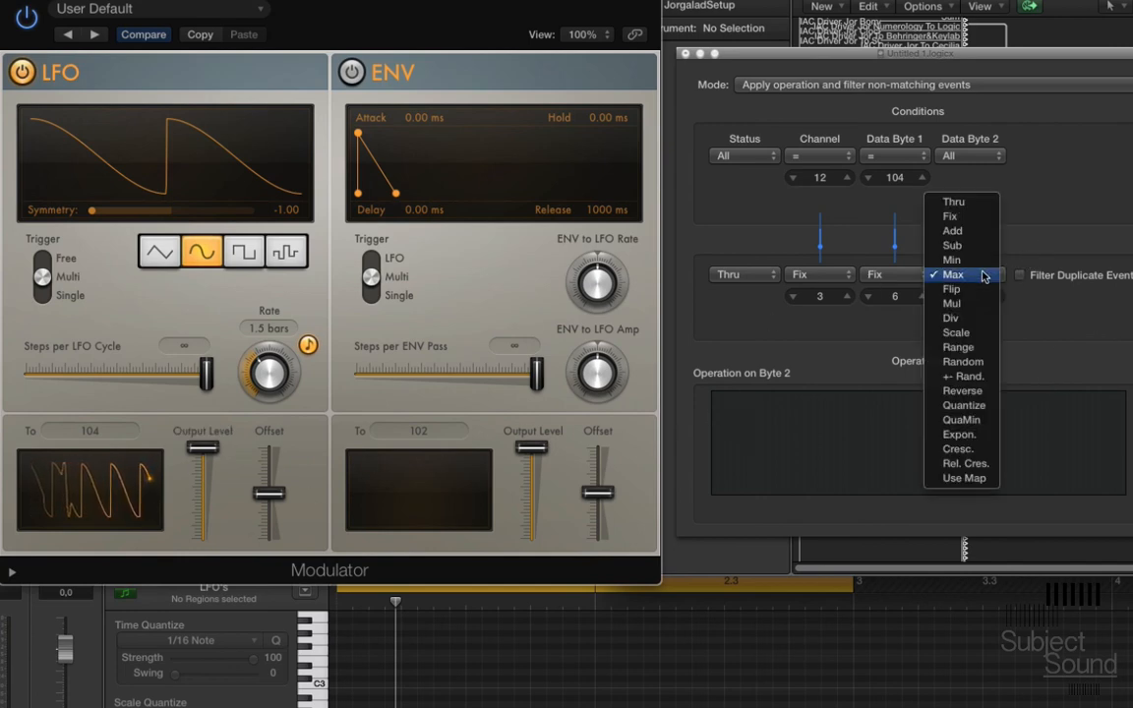
{"action": "left_click", "coordinate": [978, 334]}
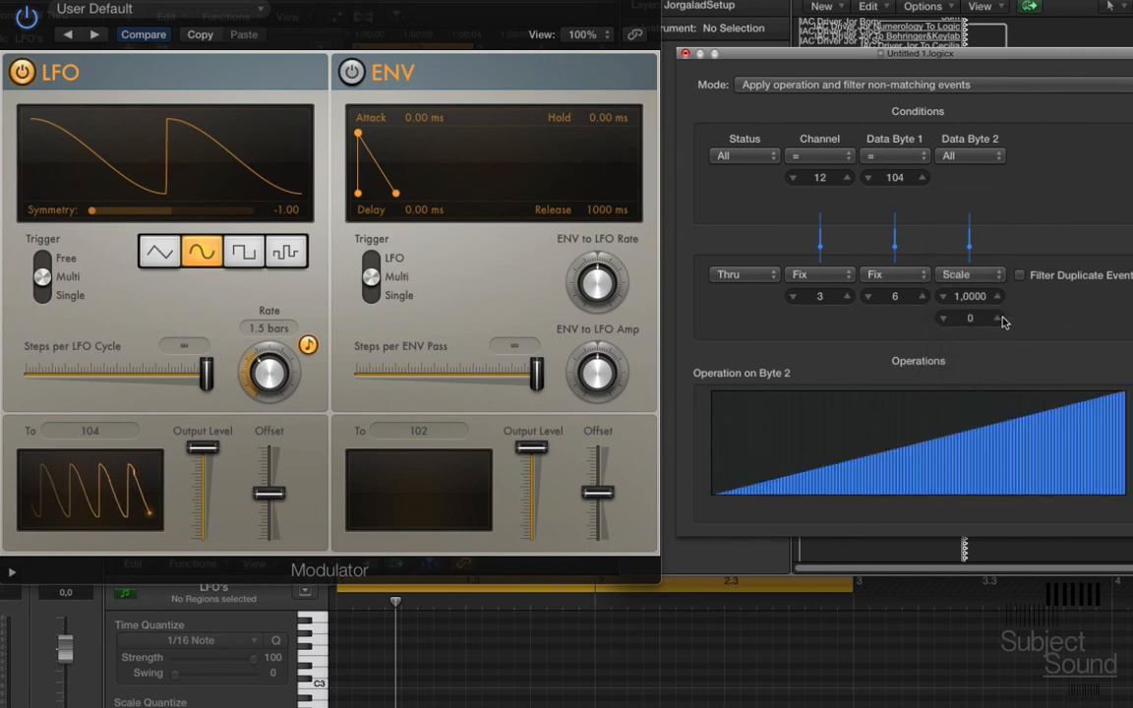
{"action": "left_click", "coordinate": [944, 297]}
{"action": "left_click", "coordinate": [944, 297]}
{"action": "left_click", "coordinate": [944, 297]}
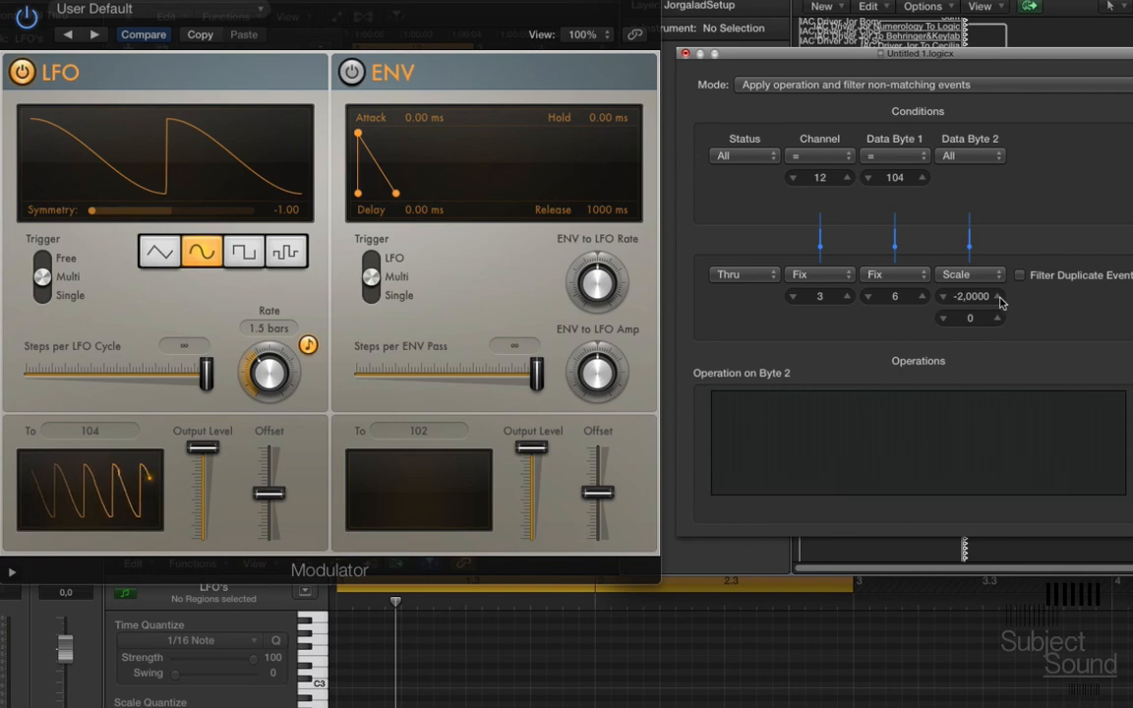
{"action": "left_click", "coordinate": [998, 297]}
{"action": "left_click", "coordinate": [998, 296]}
{"action": "left_click", "coordinate": [998, 297]}
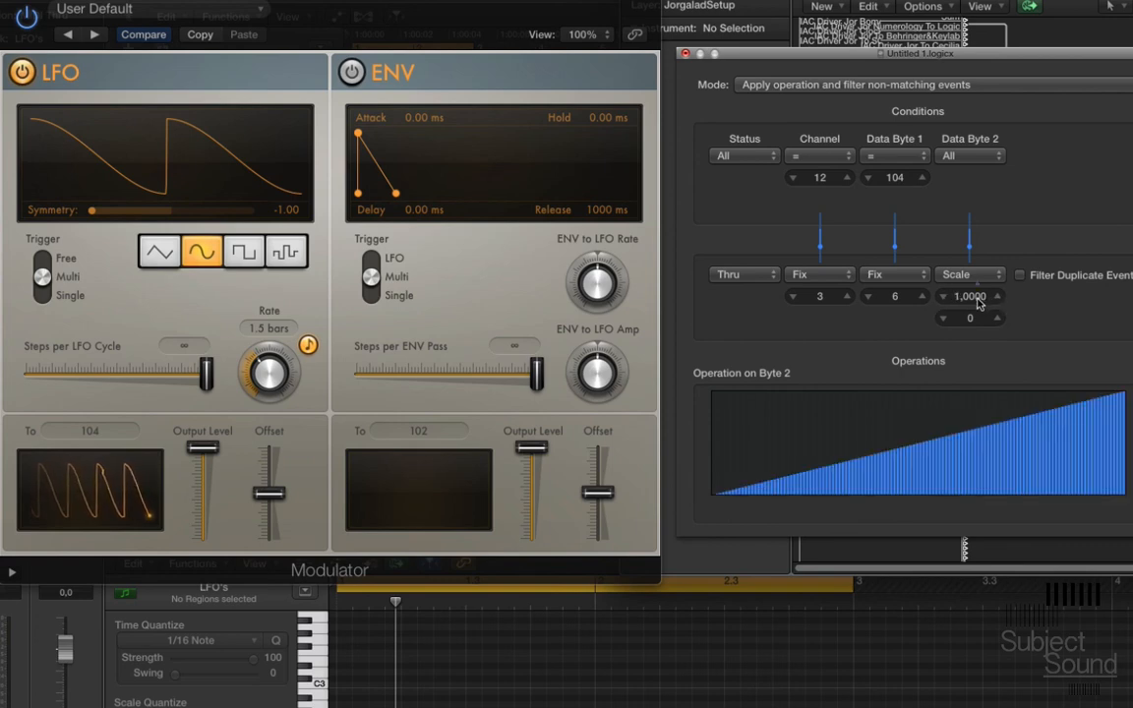
{"action": "left_click_drag", "start_coordinate": [978, 304], "coordinate": [978, 350]}
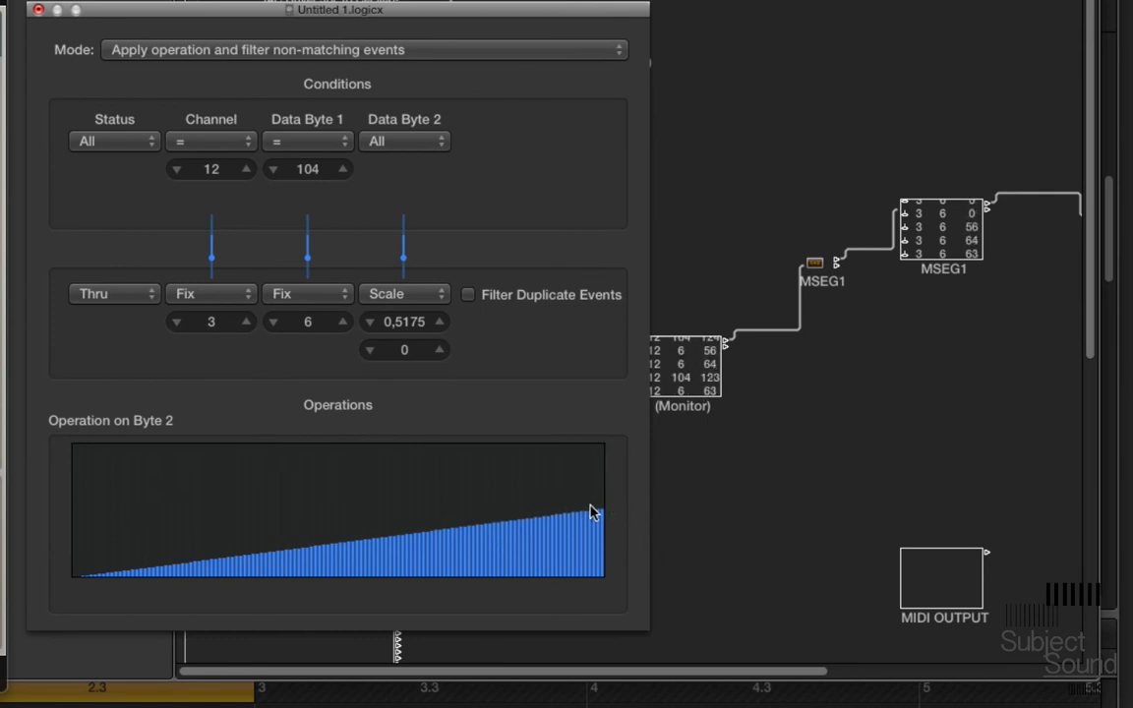
{"action": "left_click_drag", "start_coordinate": [412, 321], "coordinate": [400, 469]}
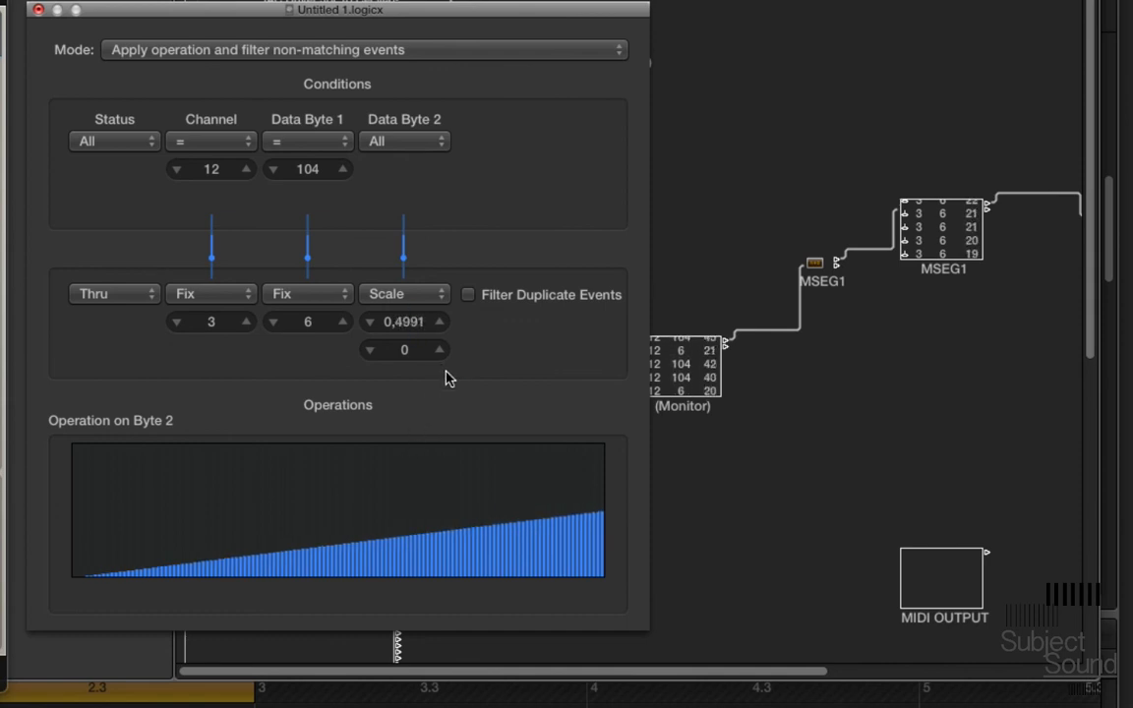